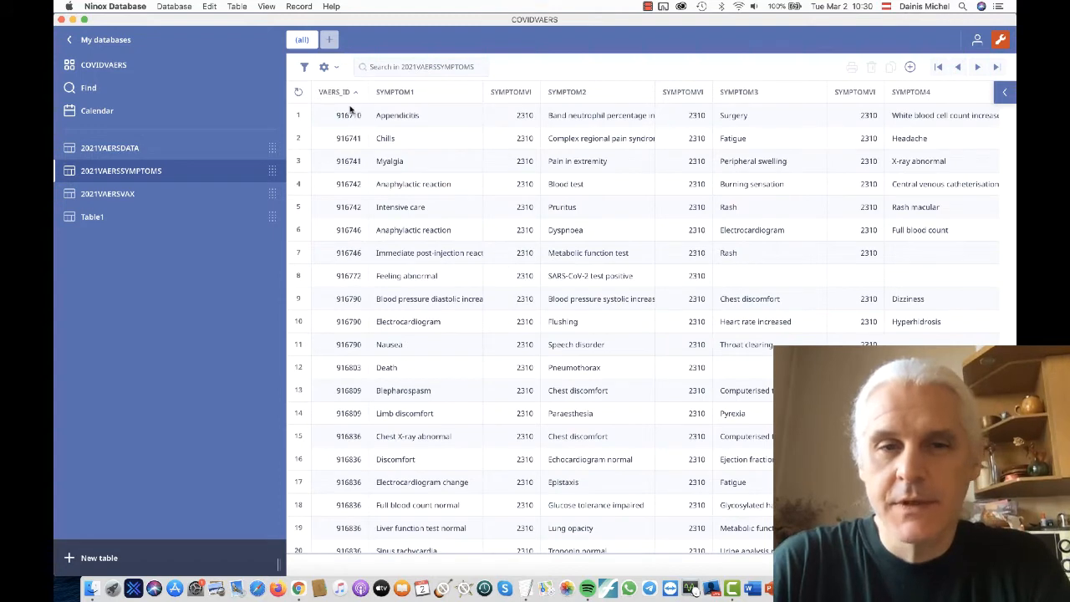
- Look through the 2021VAERSVAX, 2021VAERSSYMPTOMS and 2021VAERSDATA tables and return to the COVIDVAERS database overview
{"action": "left_click", "coordinate": [161, 200]}
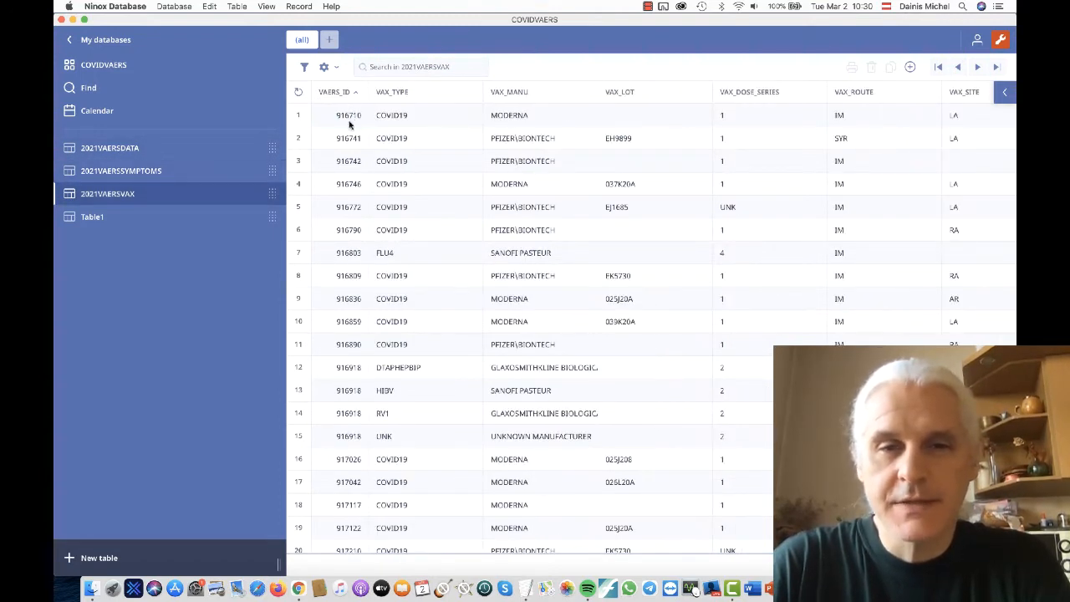
{"action": "left_click", "coordinate": [171, 173]}
{"action": "left_click", "coordinate": [162, 150]}
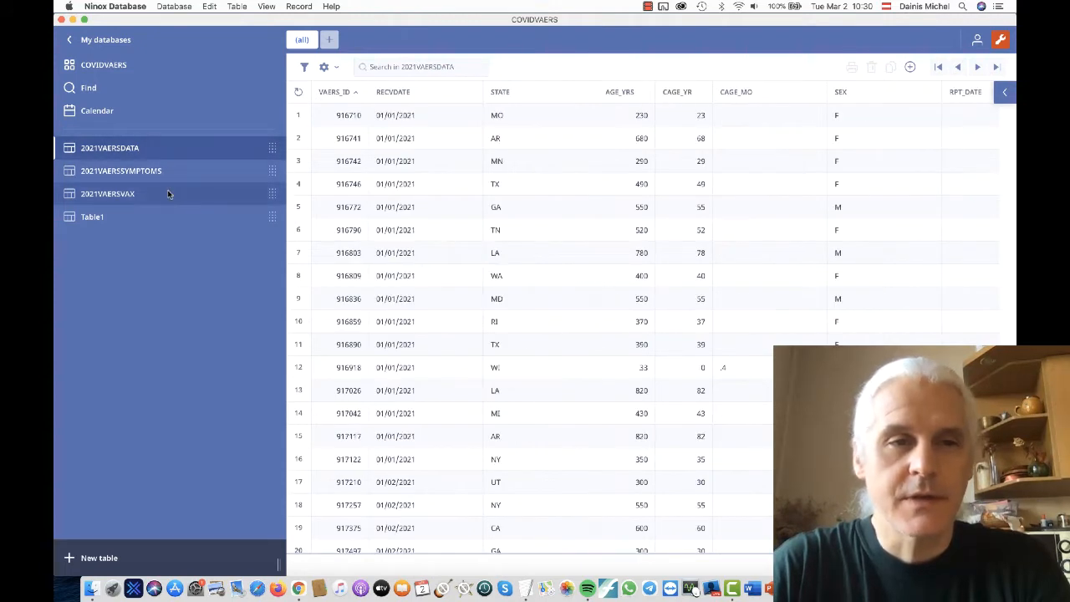
{"action": "left_click", "coordinate": [163, 70]}
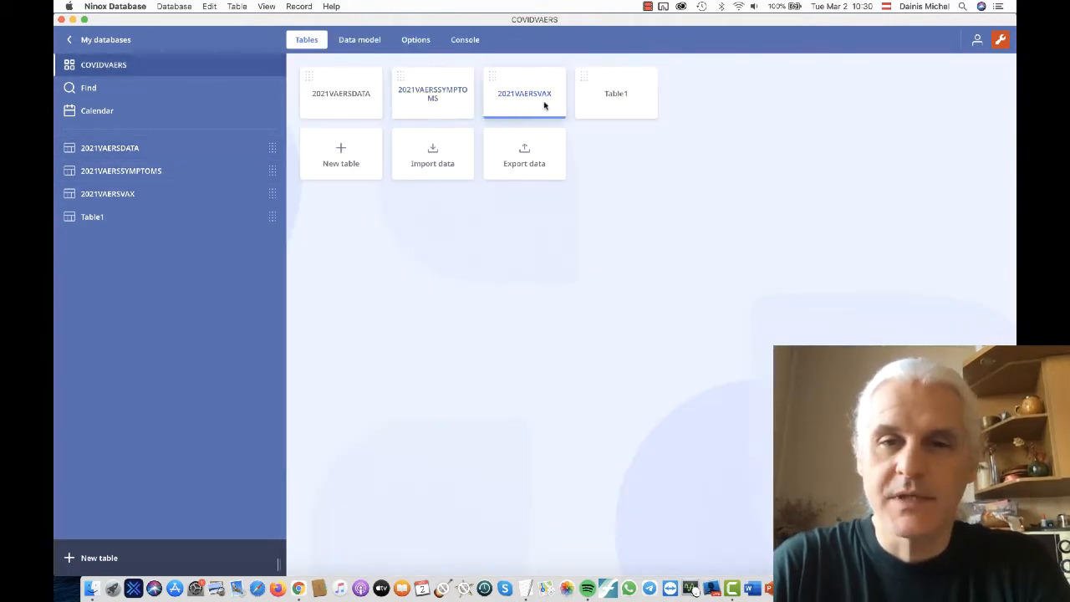
- Compare the VAERS_ID column across the 2021VAERSDATA, 2021VAERSSYMPTOMS and 2021VAERSVAX tables, ending on 2021VAERSDATA
{"action": "left_click", "coordinate": [351, 107]}
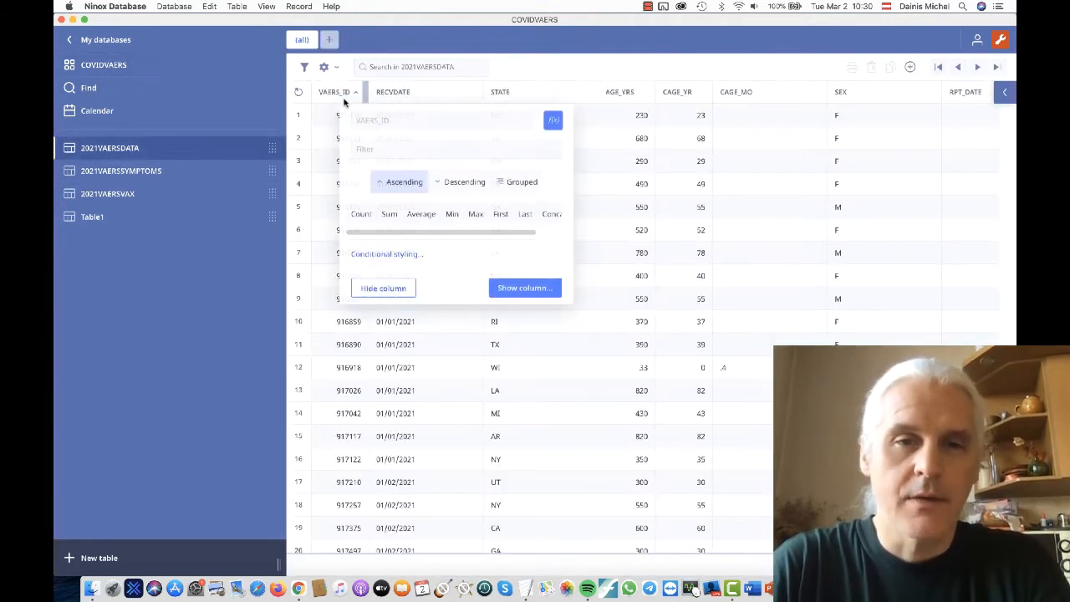
{"action": "left_click", "coordinate": [226, 346]}
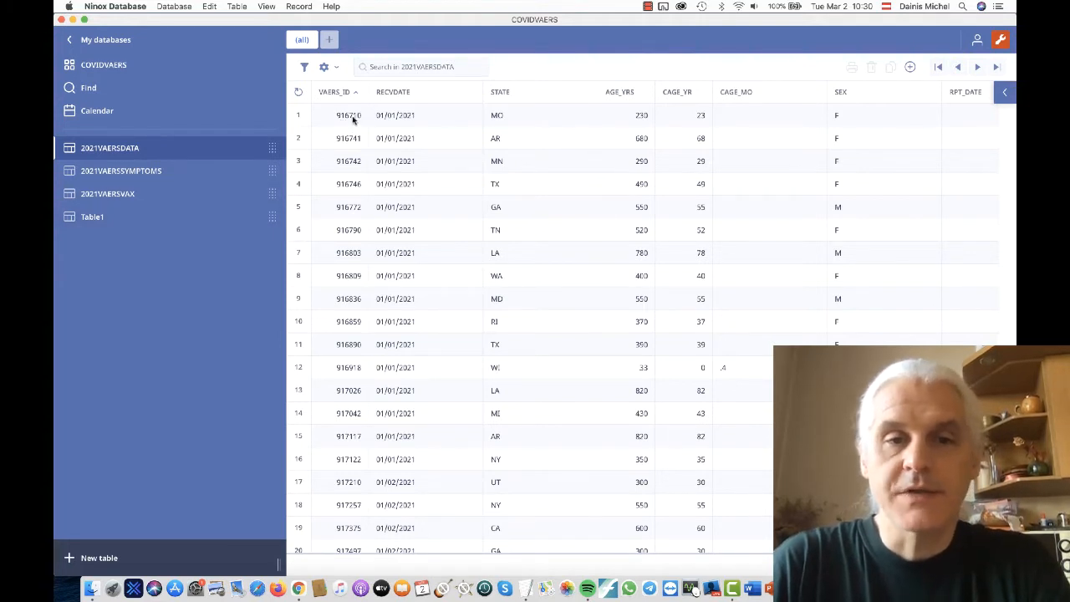
{"action": "left_click", "coordinate": [177, 171]}
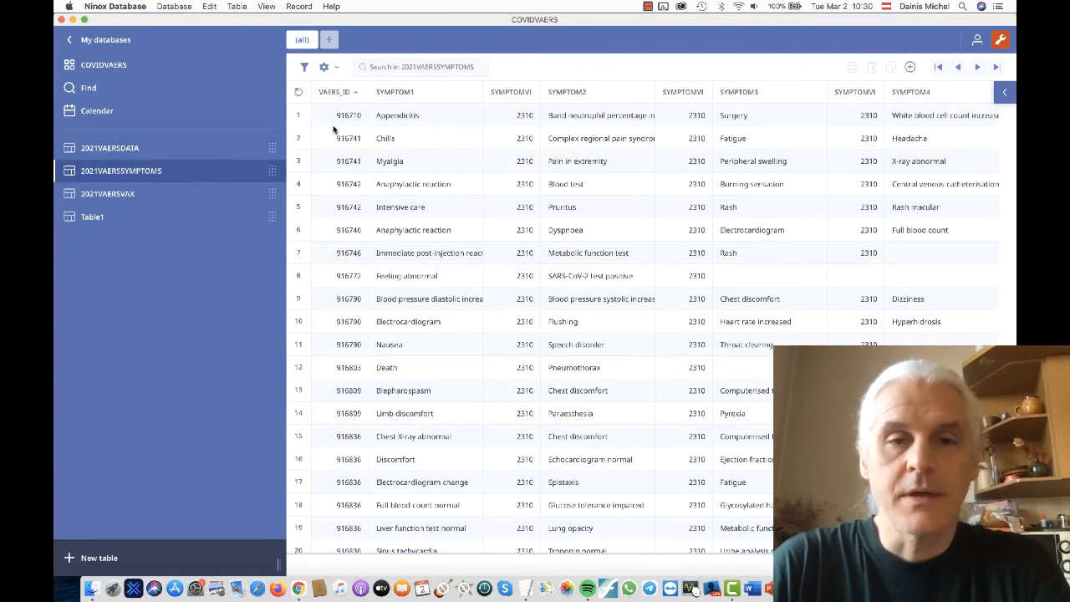
{"action": "left_click", "coordinate": [186, 191]}
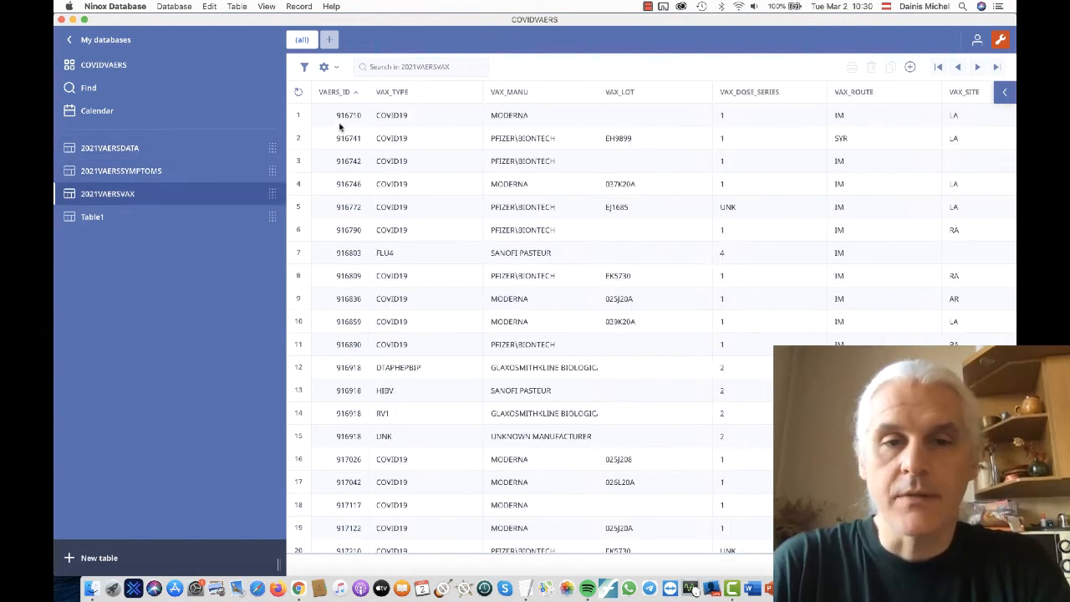
{"action": "left_click", "coordinate": [133, 149]}
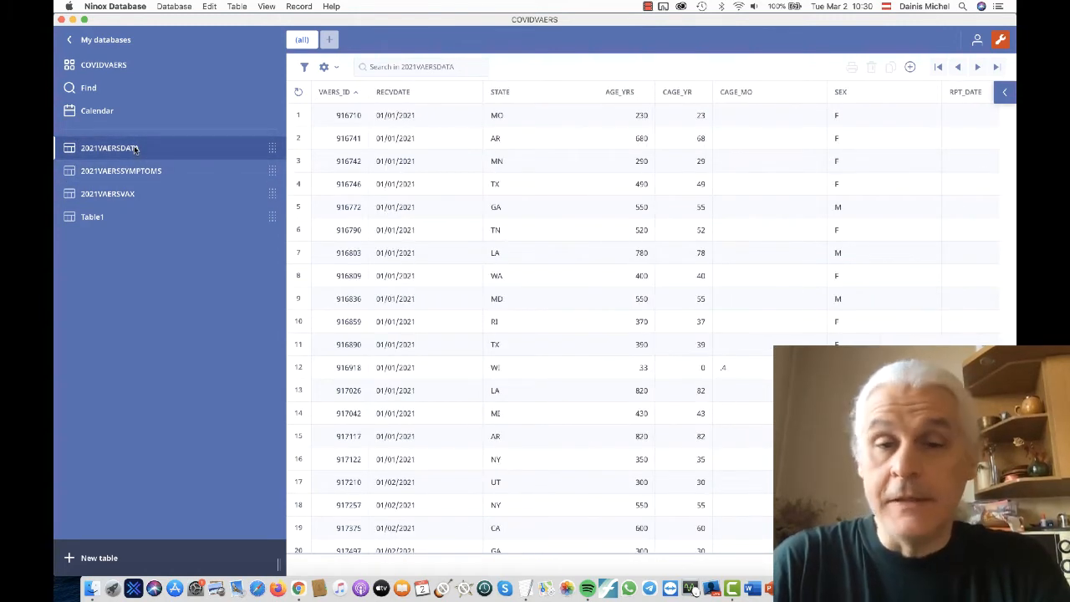
- Open the form of the record in row 12 of 2021VAERSDATA and look through the table's rows
{"action": "left_click", "coordinate": [353, 372]}
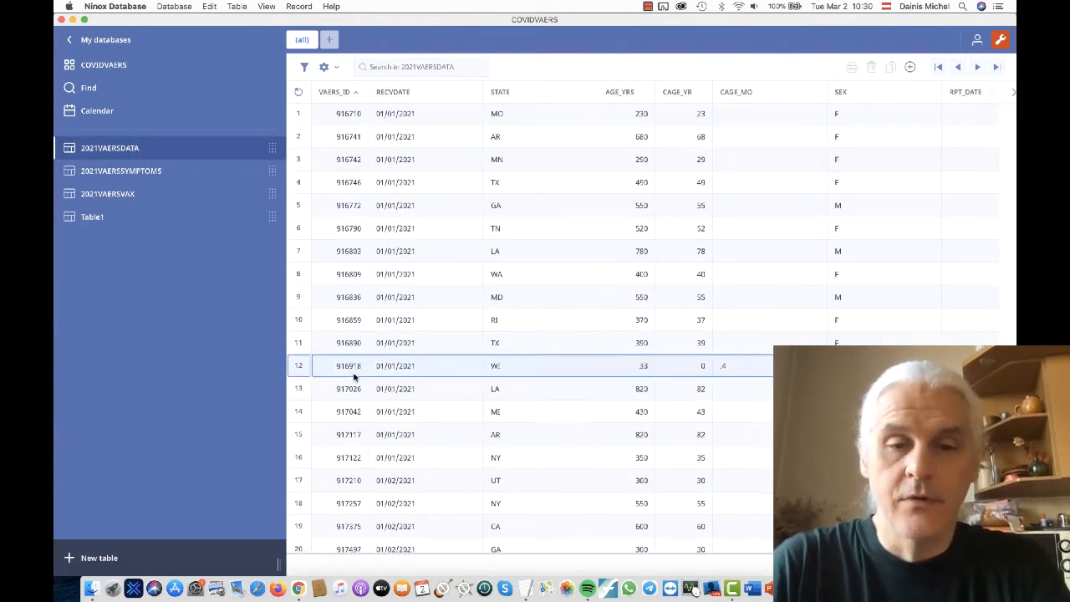
{"action": "scroll", "coordinate": [353, 376], "scroll_direction": "down", "scroll_amount": 5}
{"action": "scroll", "coordinate": [351, 376], "scroll_direction": "down", "scroll_amount": 10}
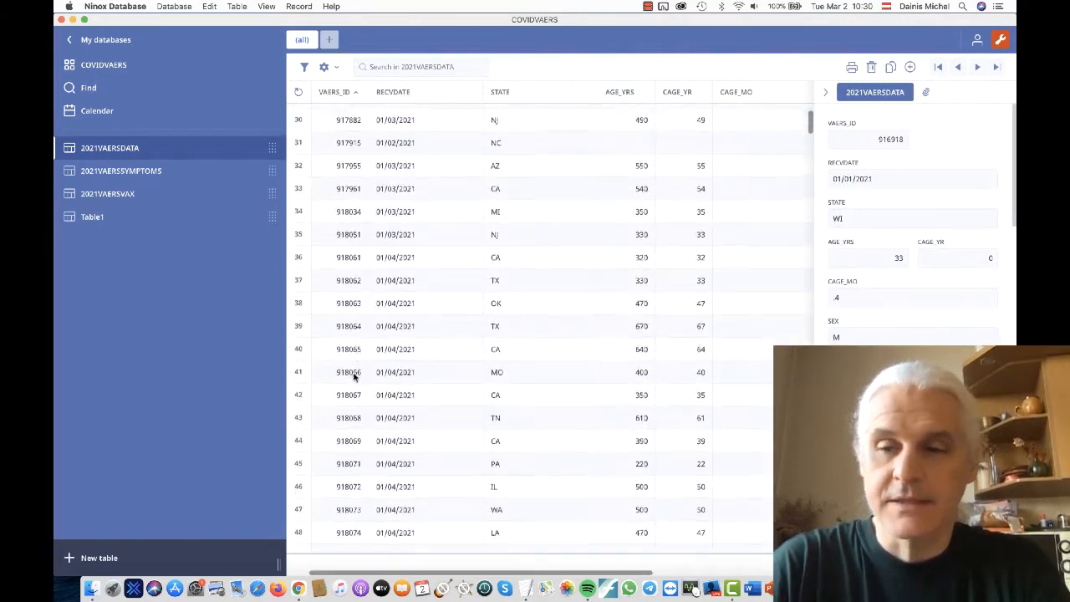
{"action": "scroll", "coordinate": [768, 151], "scroll_direction": "up", "scroll_amount": 15}
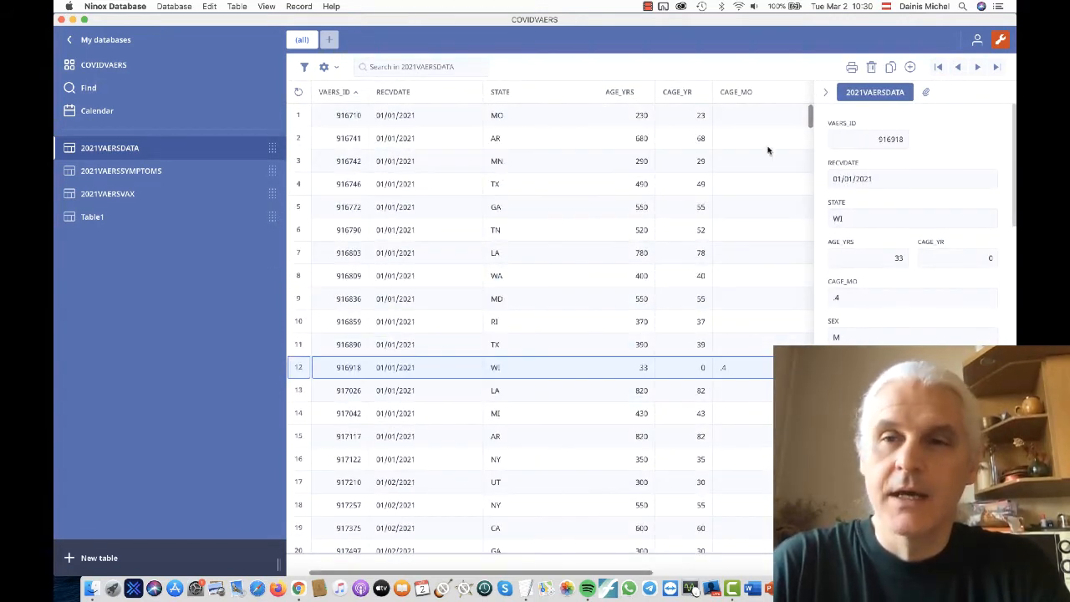
- Turn on edit mode and check the VAERS_ID column's options in the 2021VAERSDATA table
{"action": "left_click", "coordinate": [1000, 40]}
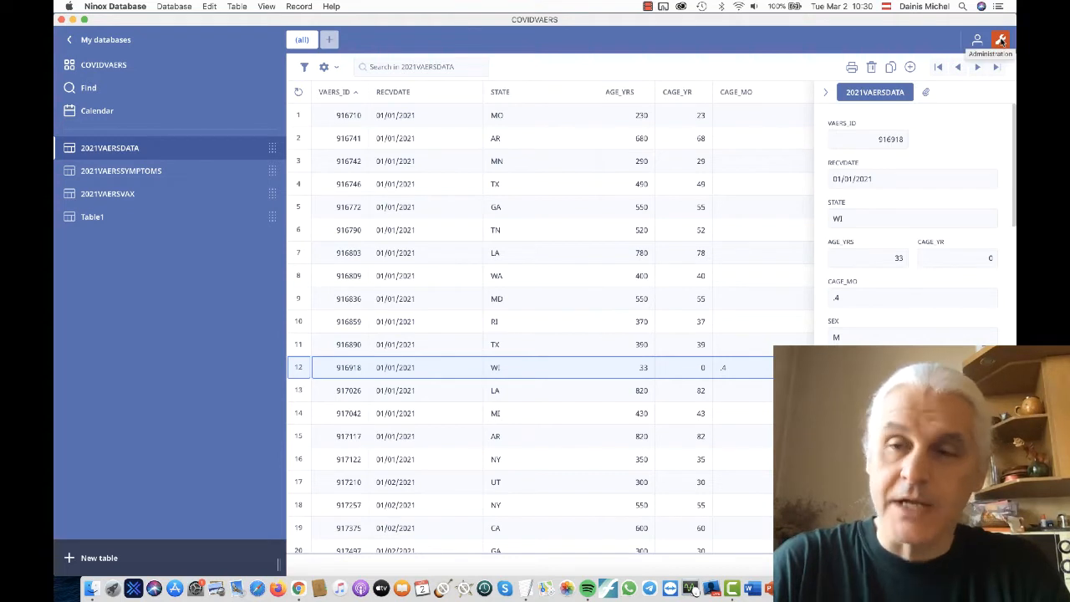
{"action": "left_click", "coordinate": [329, 94]}
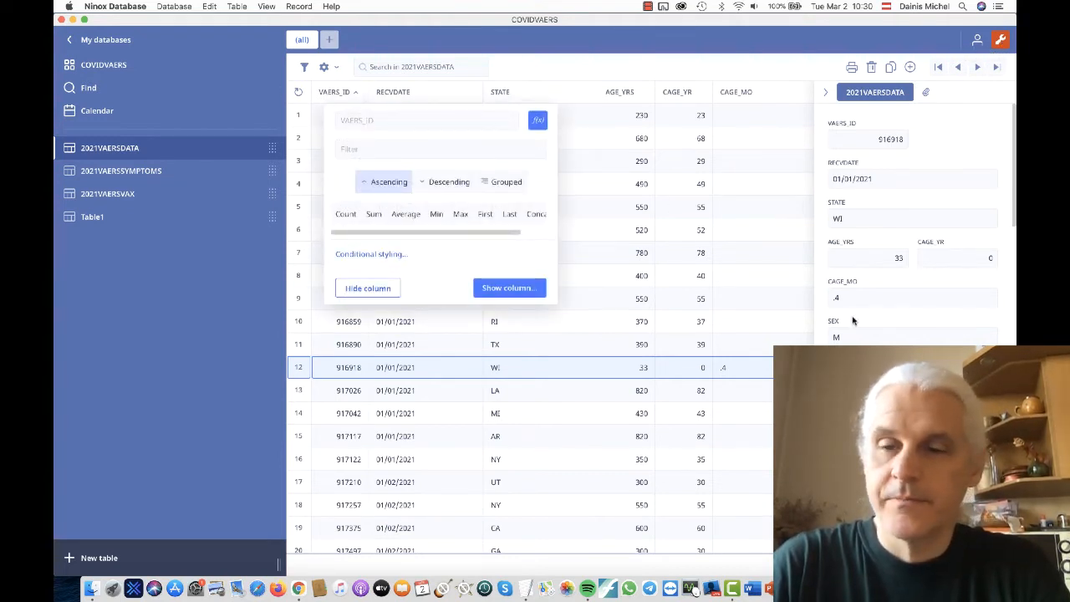
{"action": "key", "text": "Escape"}
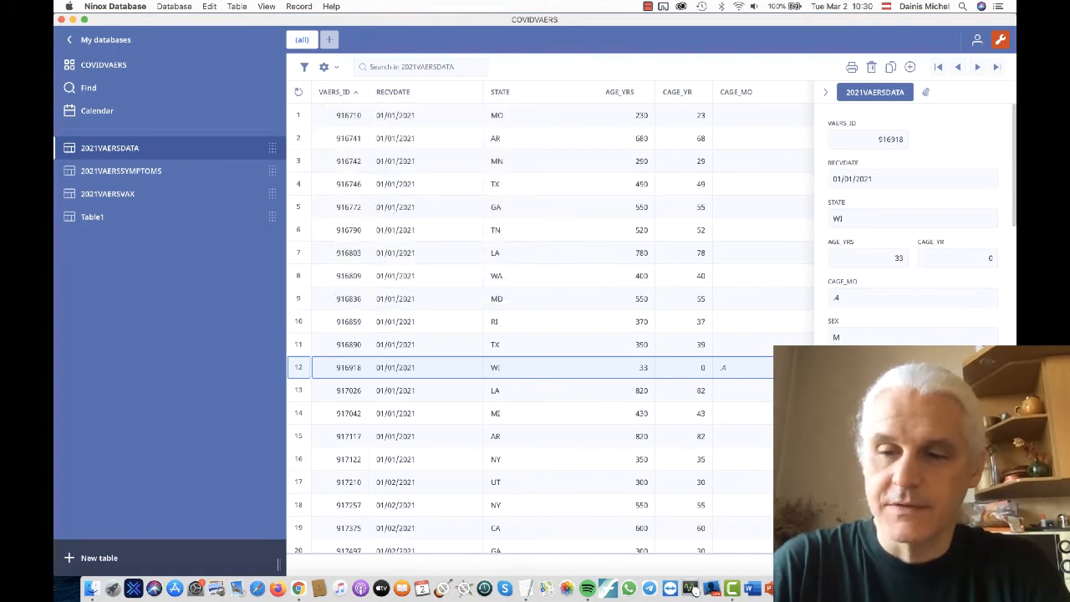
- Open the VAERS_ID field's settings from the 2021VAERSDATA table definition and expand its additional options
{"action": "left_click", "coordinate": [325, 67]}
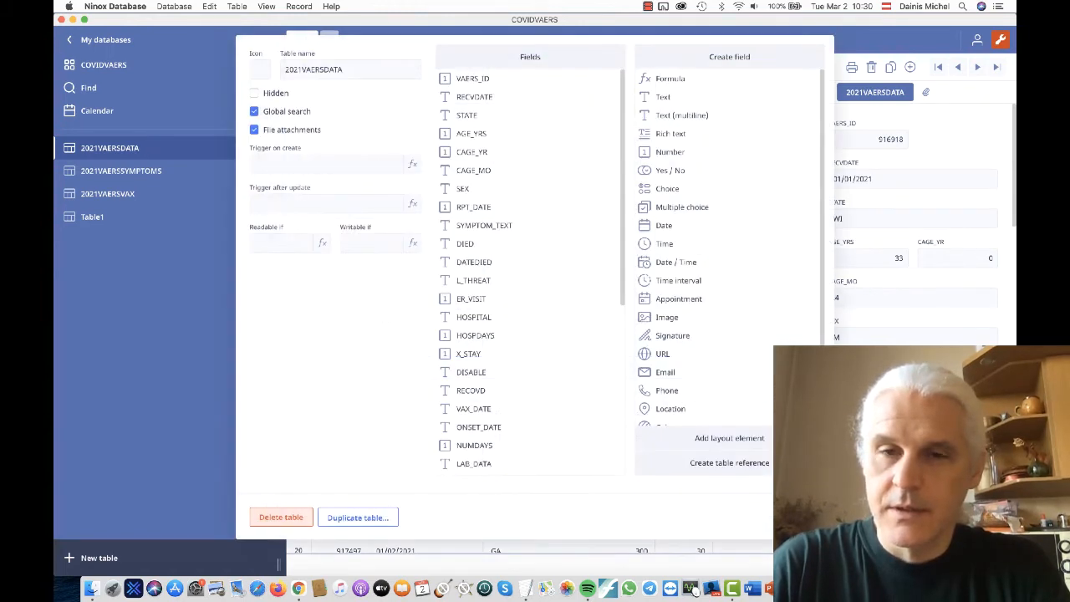
{"action": "left_click", "coordinate": [474, 80]}
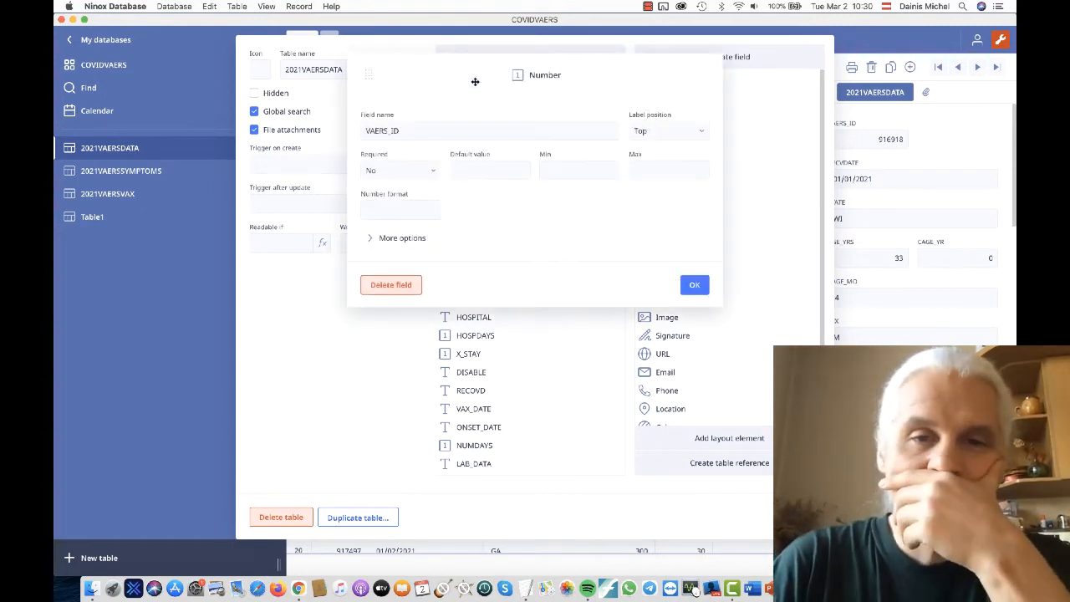
{"action": "left_click", "coordinate": [406, 238]}
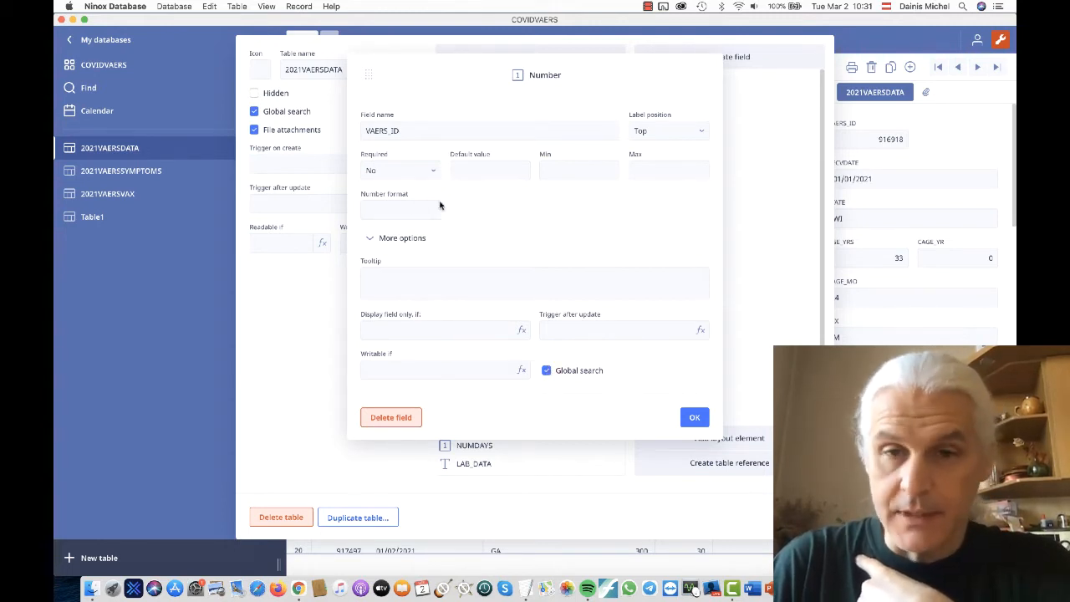
- Switch to Manual.pdf in Acrobat, read the form view passage on page 26, and return to Ninox Database
{"action": "key", "text": "super+Tab"}
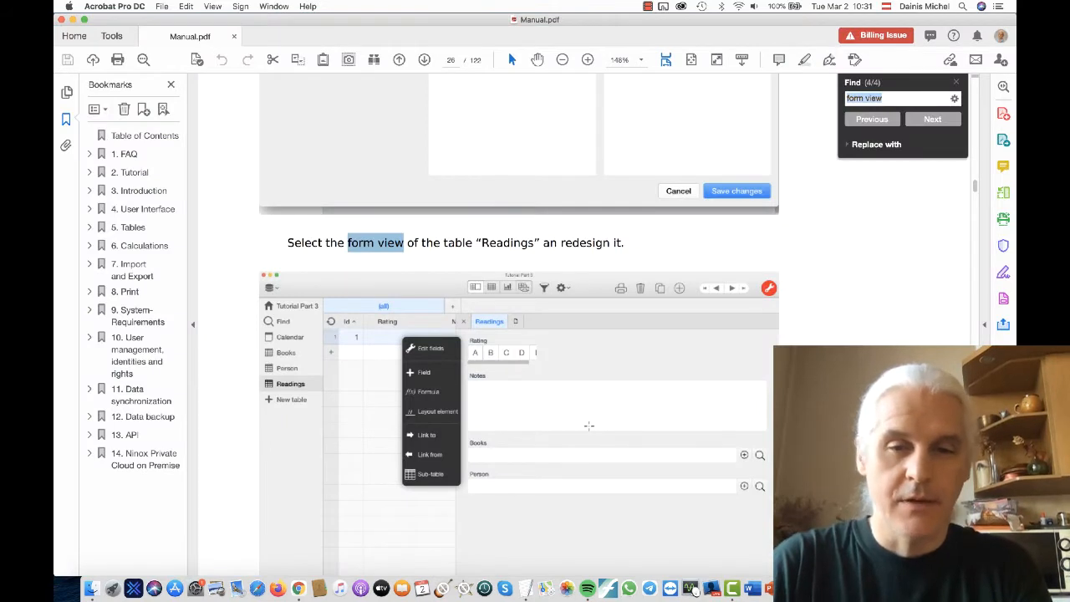
{"action": "scroll", "coordinate": [589, 426], "scroll_direction": "down", "scroll_amount": 3}
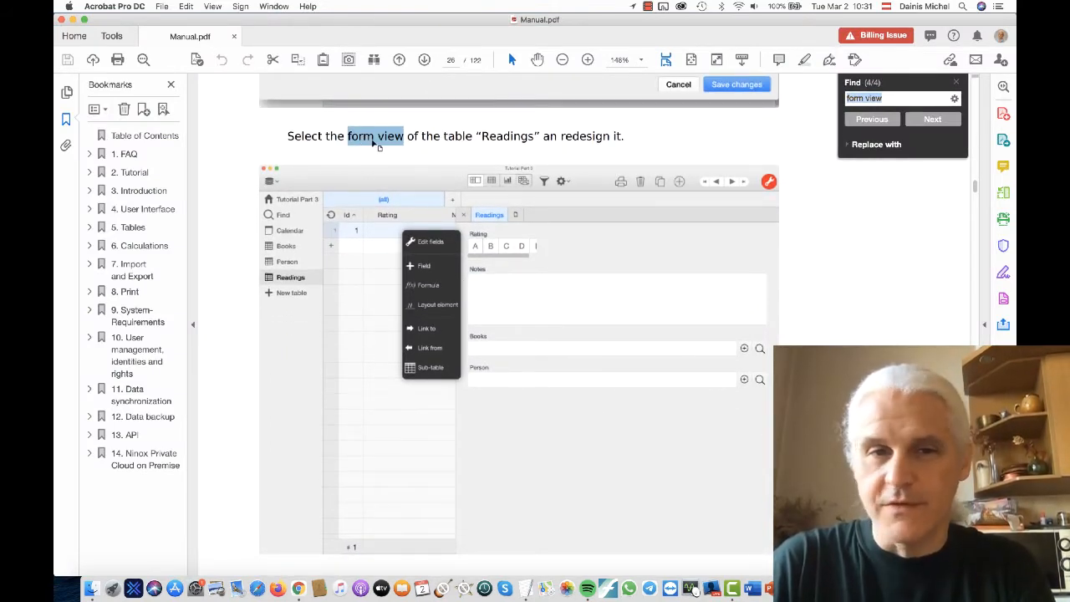
{"action": "key", "text": "super+Tab"}
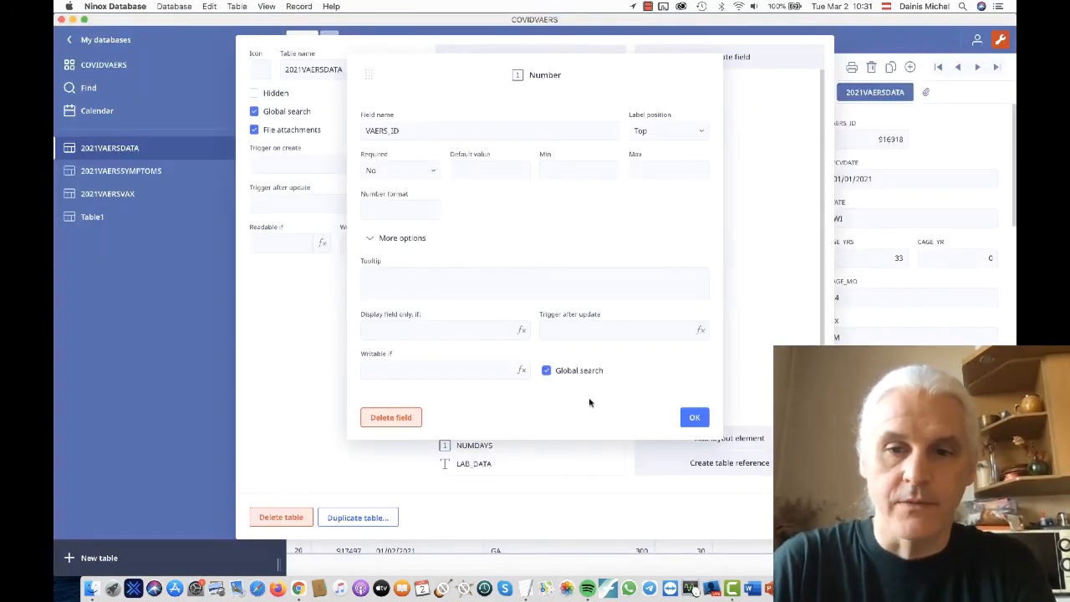
- Close the VAERS_ID field settings and the table settings, and collapse the record form beside the table
{"action": "left_click", "coordinate": [693, 417]}
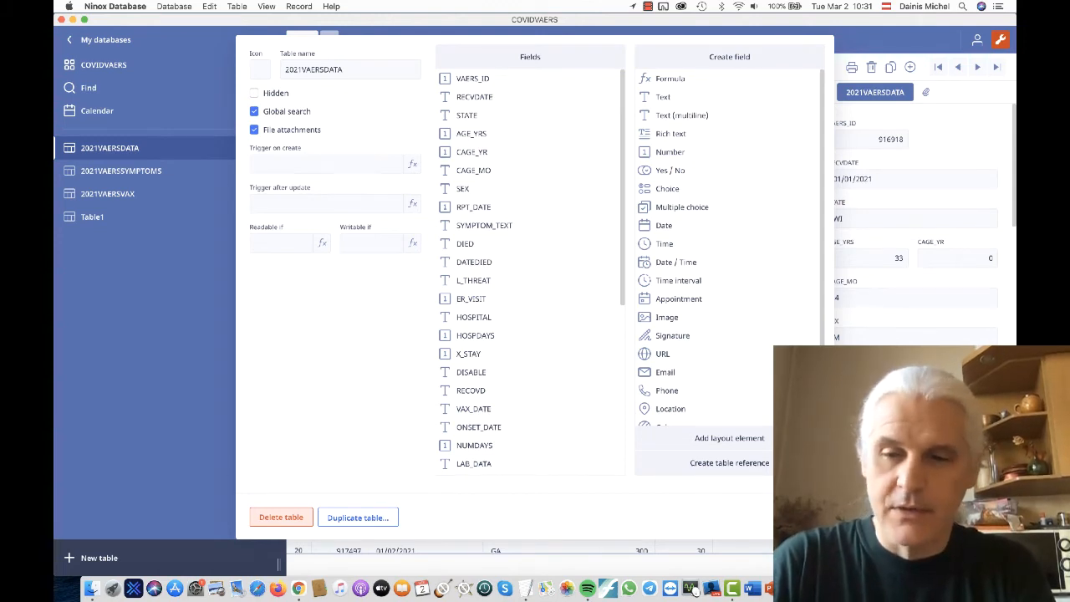
{"action": "left_click", "coordinate": [802, 517]}
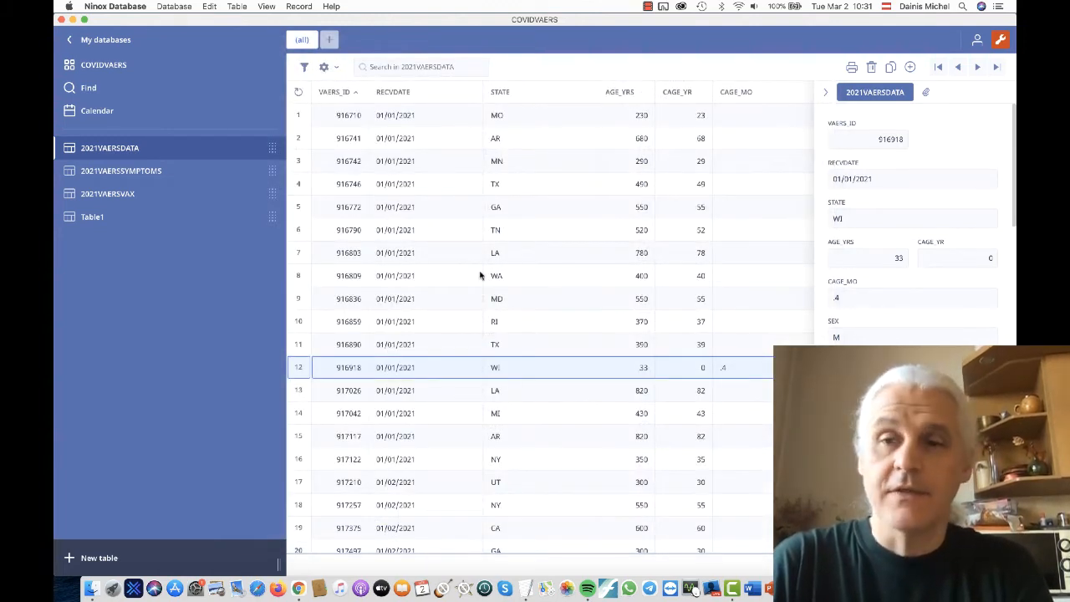
{"action": "left_click", "coordinate": [825, 93]}
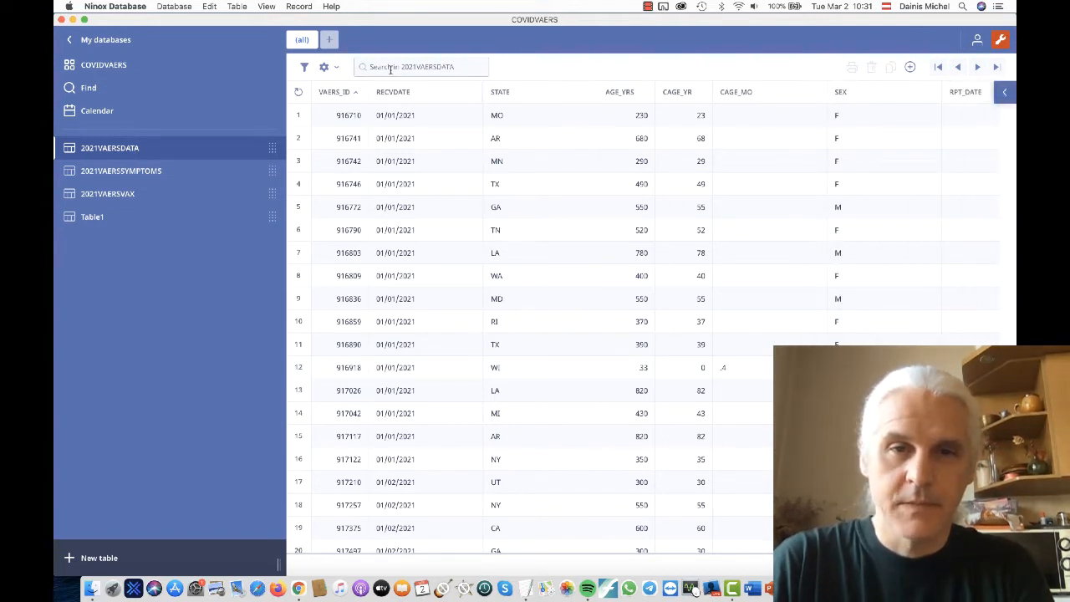
- Step forward through the first five records of the 2021VAERSDATA table in the record form
{"action": "left_click", "coordinate": [977, 71]}
{"action": "left_click", "coordinate": [977, 70]}
{"action": "left_click", "coordinate": [977, 70]}
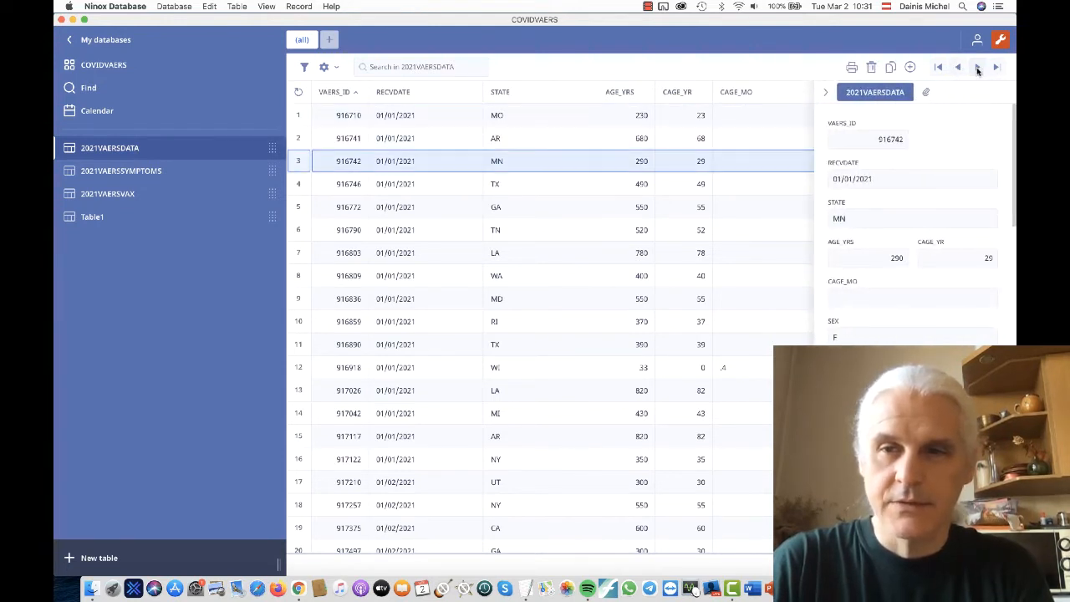
{"action": "left_click", "coordinate": [977, 70]}
{"action": "left_click", "coordinate": [977, 70]}
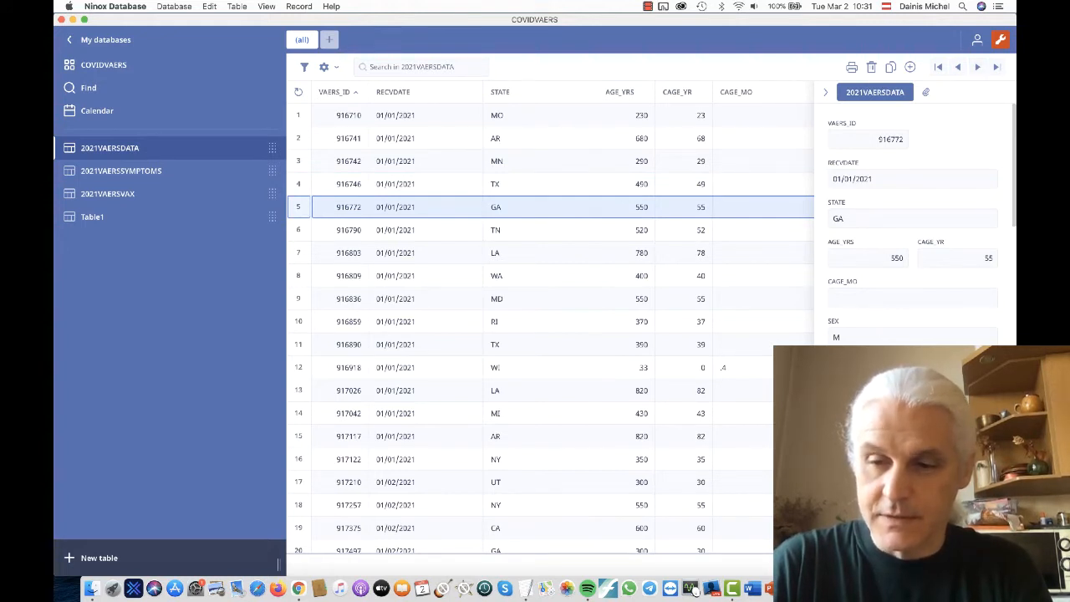
- Select the first record of 2021VAERSDATA and view the options of the VAERS_ID column
{"action": "left_click", "coordinate": [342, 119]}
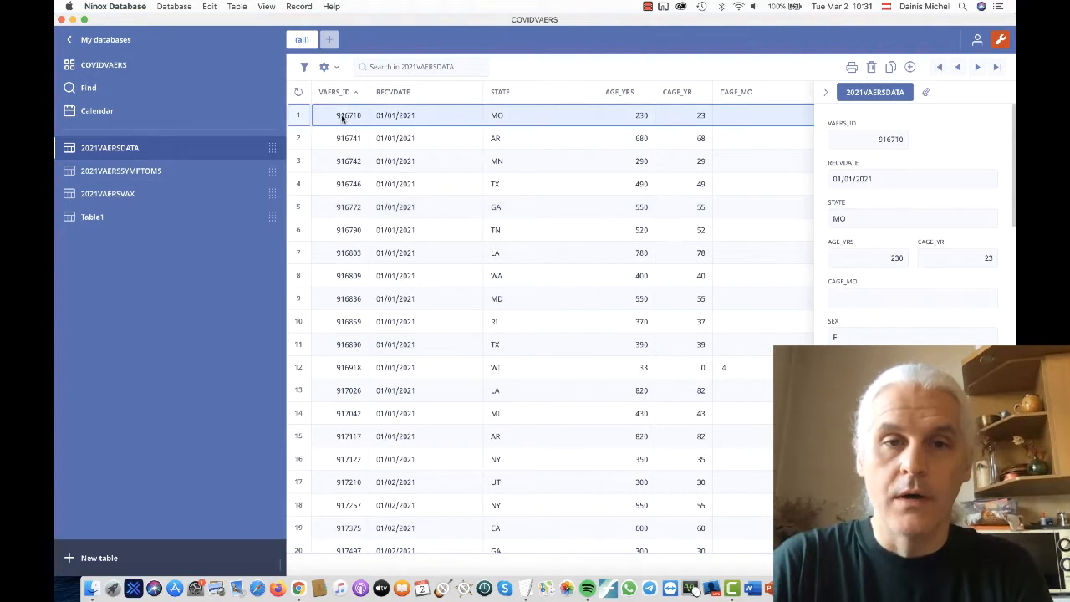
{"action": "left_click", "coordinate": [335, 93]}
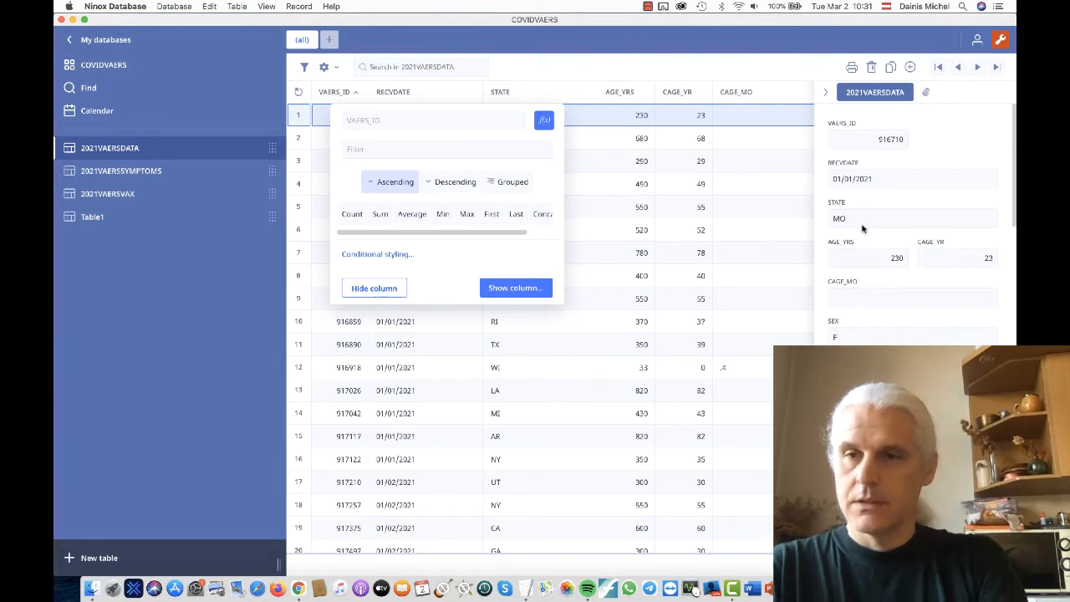
{"action": "left_click", "coordinate": [953, 70]}
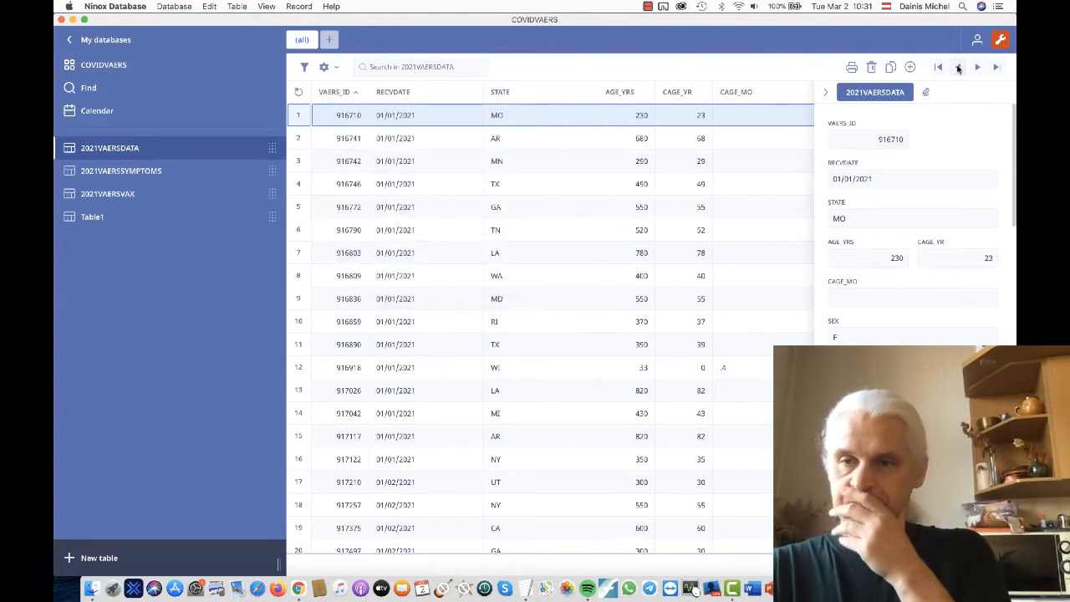
- Step backwards through the records at the end of 2021VAERSDATA to the one in row 2156
{"action": "left_click", "coordinate": [958, 69]}
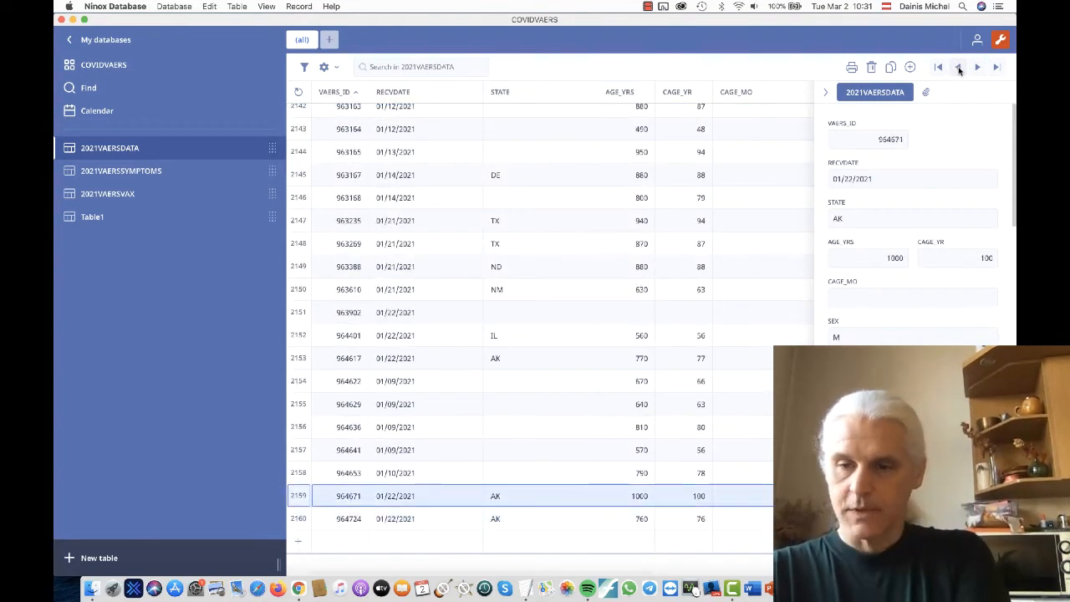
{"action": "left_click", "coordinate": [959, 69]}
{"action": "left_click", "coordinate": [958, 68]}
{"action": "left_click", "coordinate": [958, 68]}
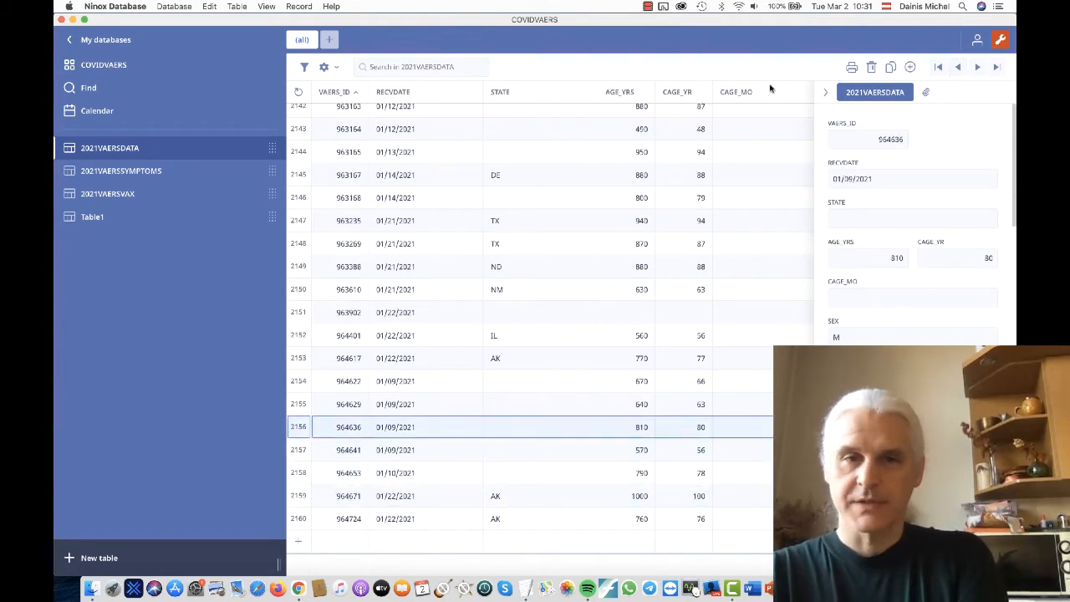
- Review the VAERS_ID column options again and inspect the VAERS_ID number field's settings in the table definition
{"action": "left_click", "coordinate": [334, 93]}
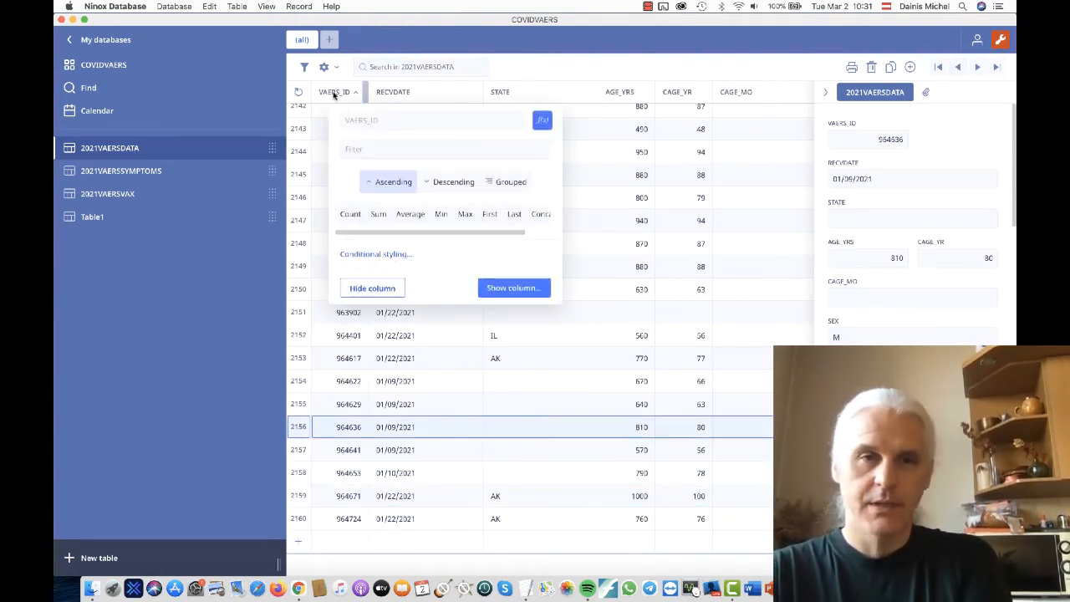
{"action": "left_click", "coordinate": [334, 94]}
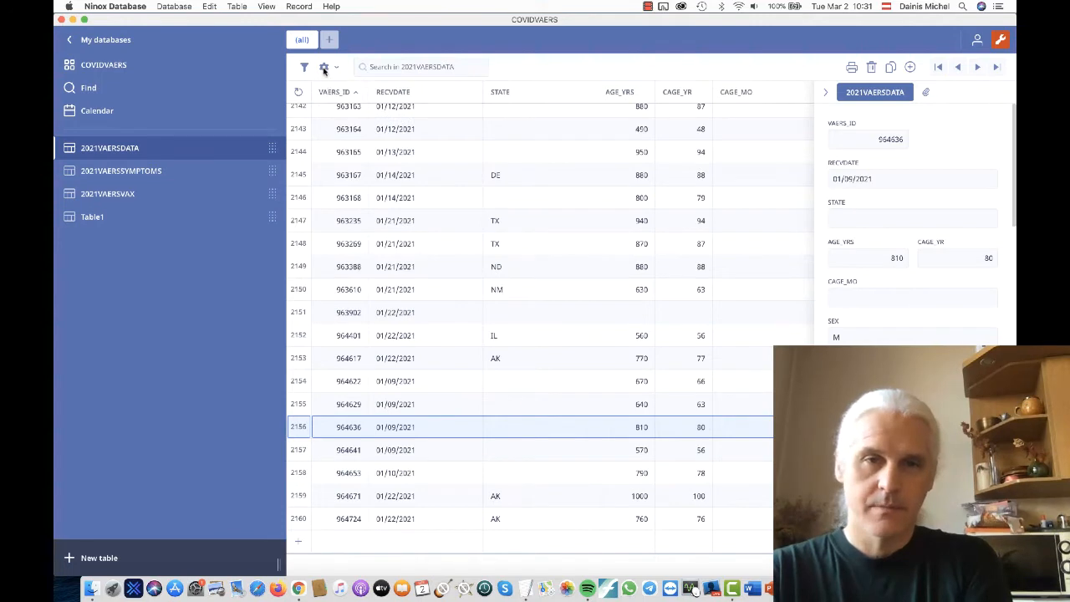
{"action": "left_click", "coordinate": [324, 69]}
{"action": "left_click", "coordinate": [332, 94]}
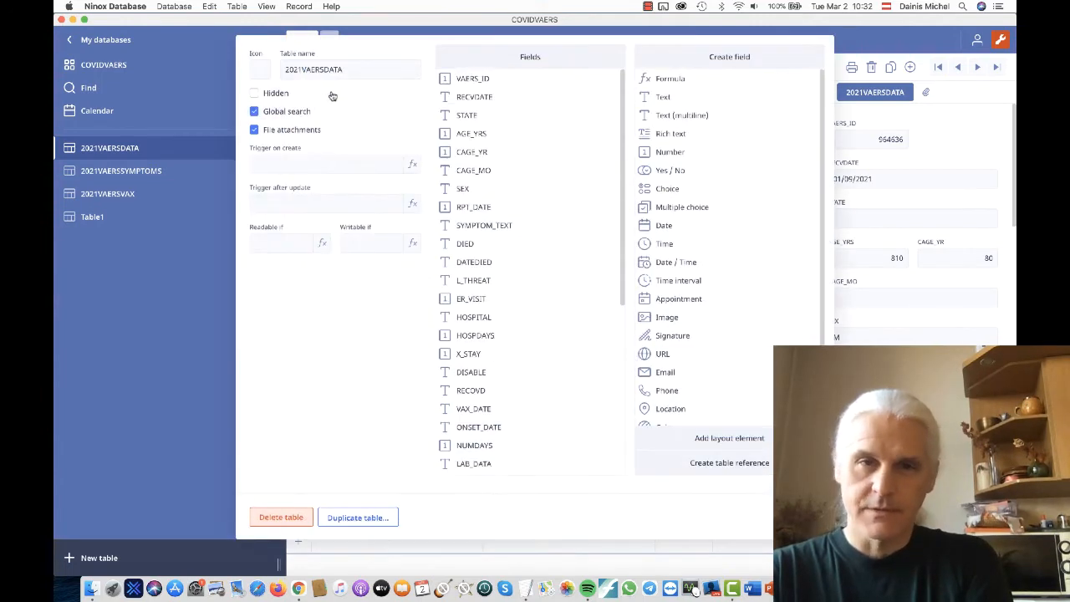
{"action": "left_click", "coordinate": [483, 78]}
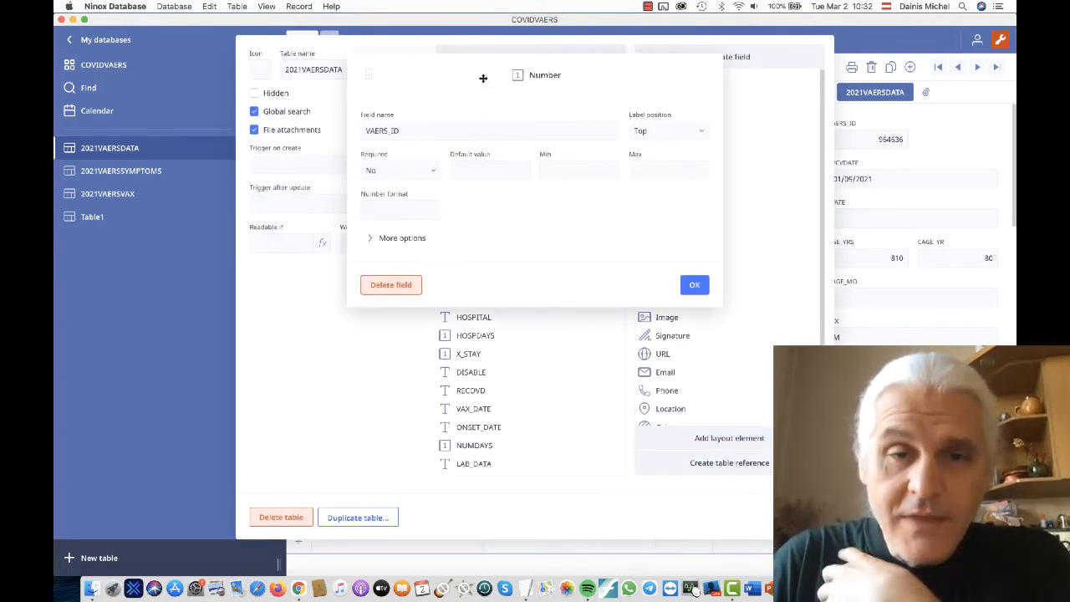
{"action": "left_click", "coordinate": [183, 345]}
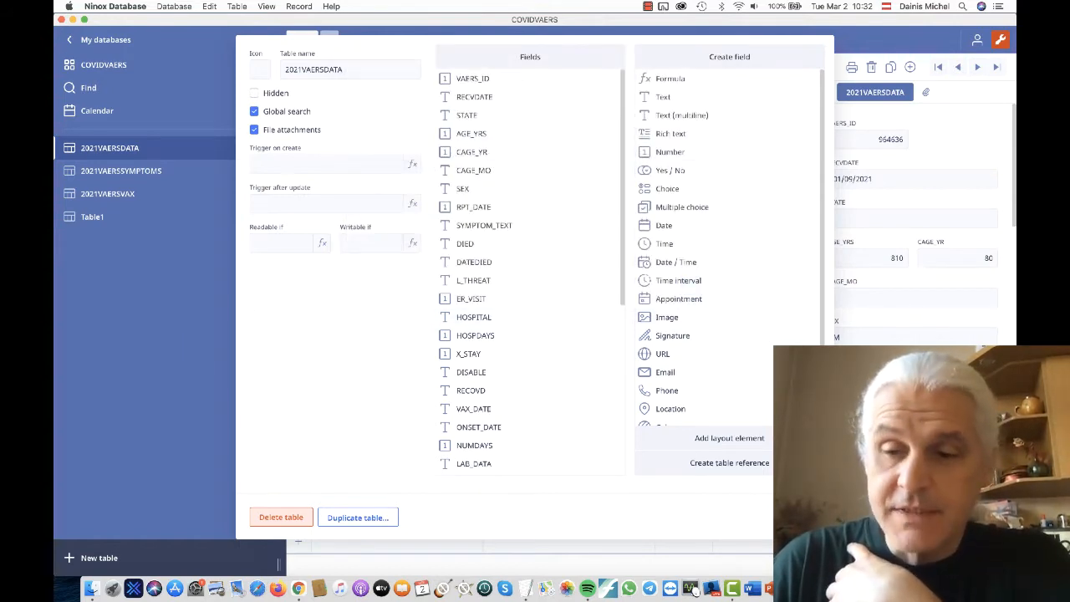
- Close the 2021VAERSDATA table definition and reopen the table from the COVIDVAERS database overview
{"action": "left_click", "coordinate": [800, 518]}
{"action": "scroll", "coordinate": [365, 298], "scroll_direction": "up", "scroll_amount": 10}
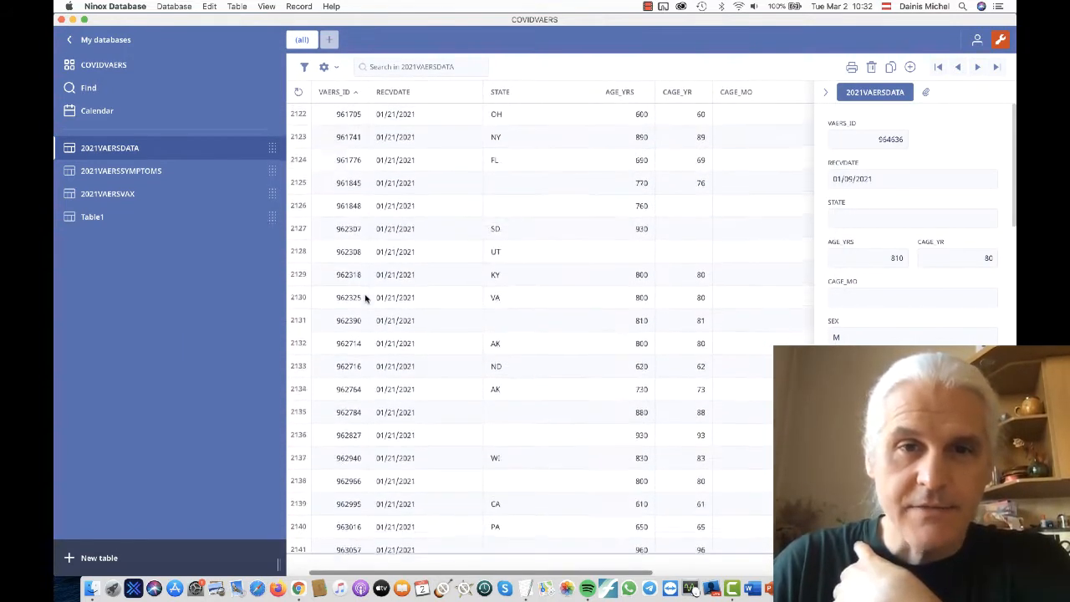
{"action": "scroll", "coordinate": [365, 298], "scroll_direction": "up", "scroll_amount": 10}
{"action": "left_click", "coordinate": [117, 64]}
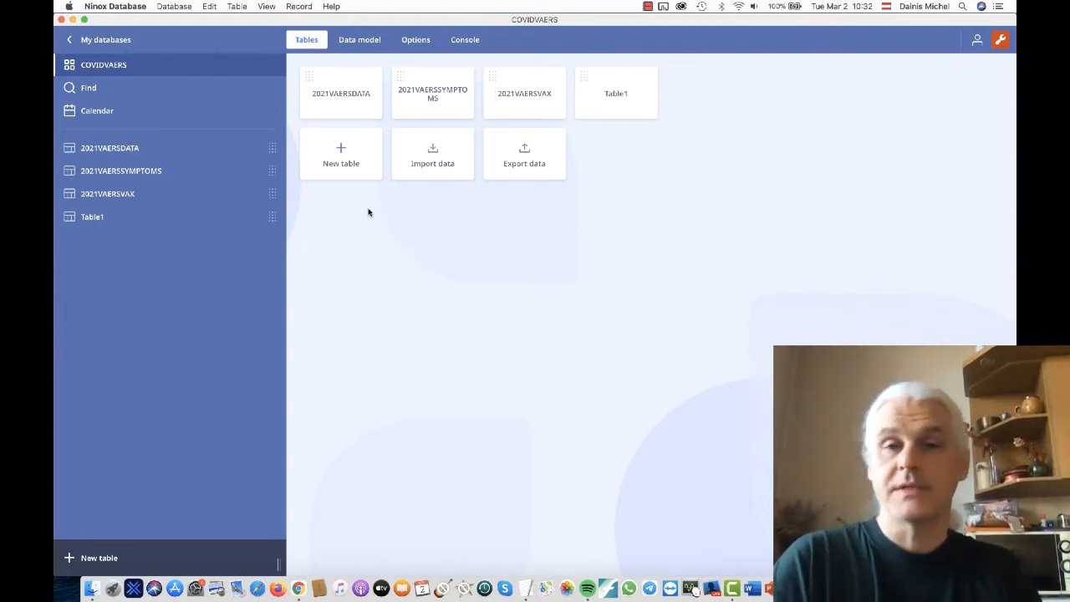
{"action": "left_click", "coordinate": [355, 97]}
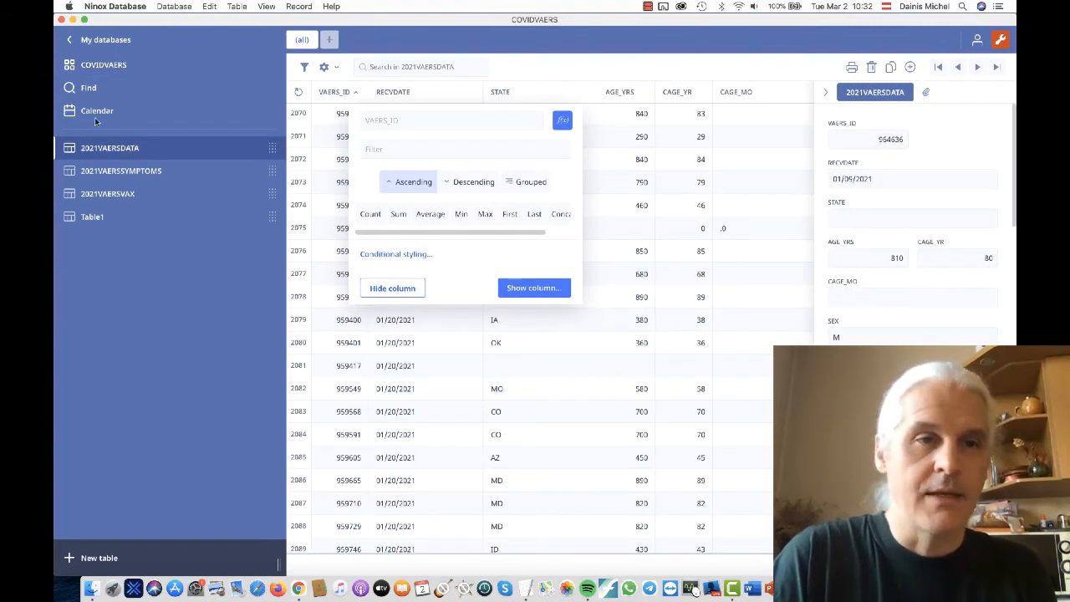
- Reopen the COVIDVAERS database from the database list, turn on edit mode and open the first record of 2021VAERSVAX
{"action": "left_click", "coordinate": [84, 43]}
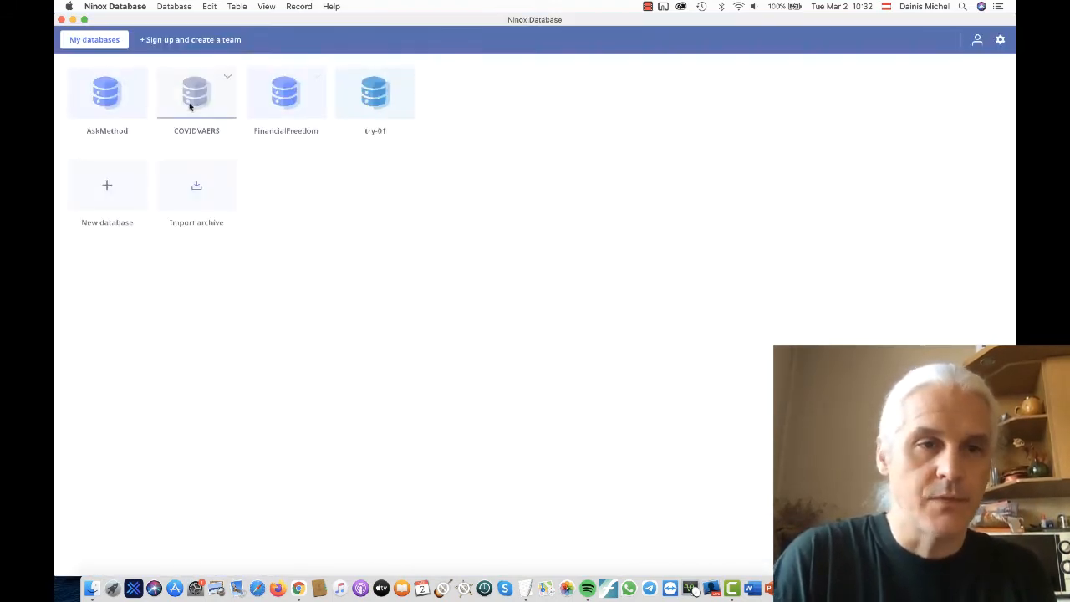
{"action": "left_click", "coordinate": [189, 102]}
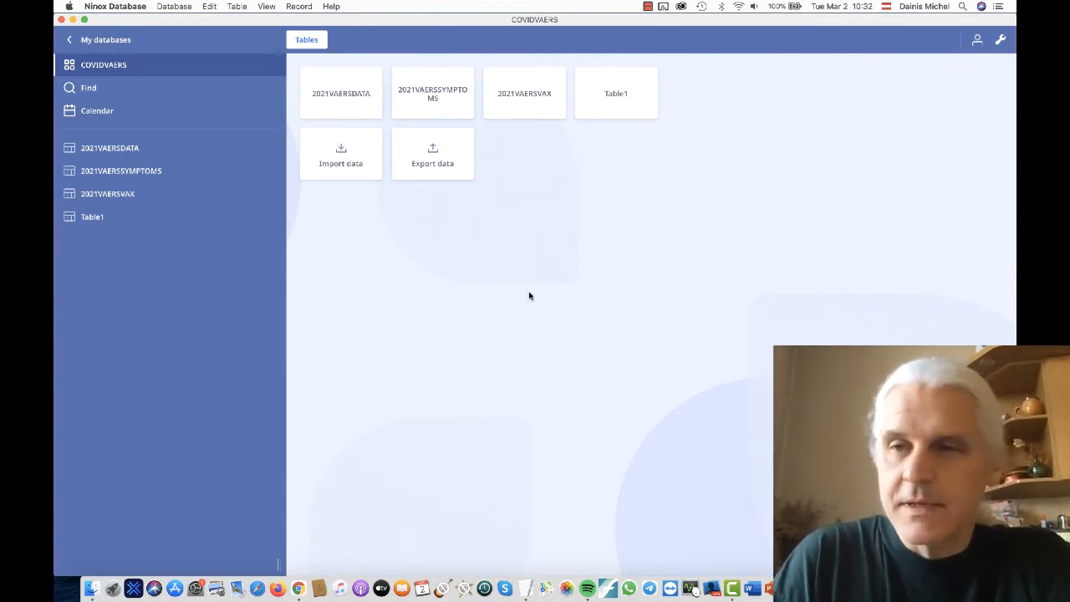
{"action": "left_click", "coordinate": [1001, 42]}
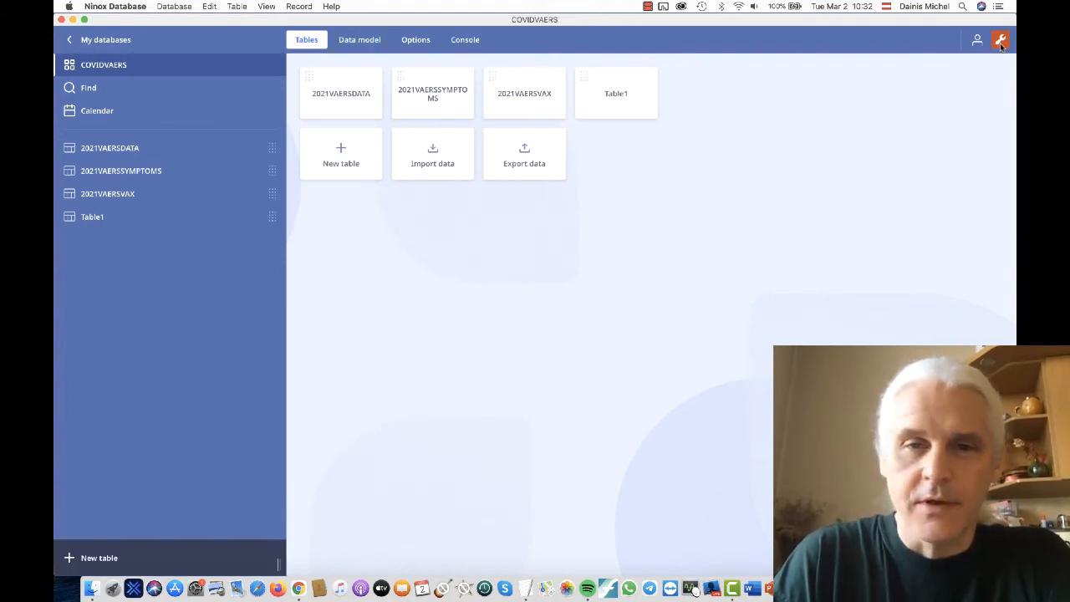
{"action": "left_click", "coordinate": [524, 93]}
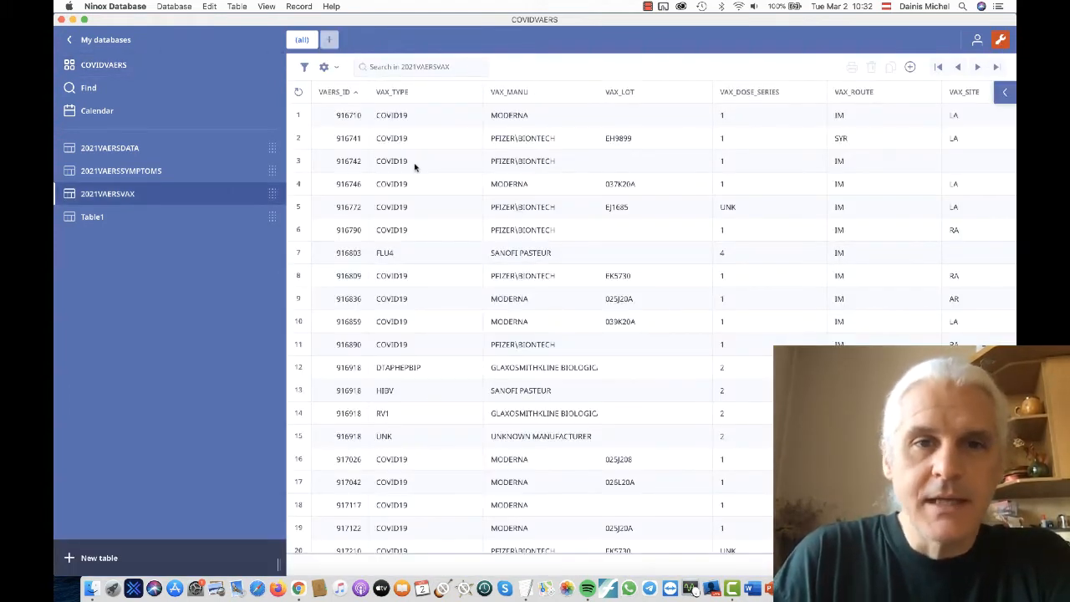
{"action": "left_click", "coordinate": [328, 117]}
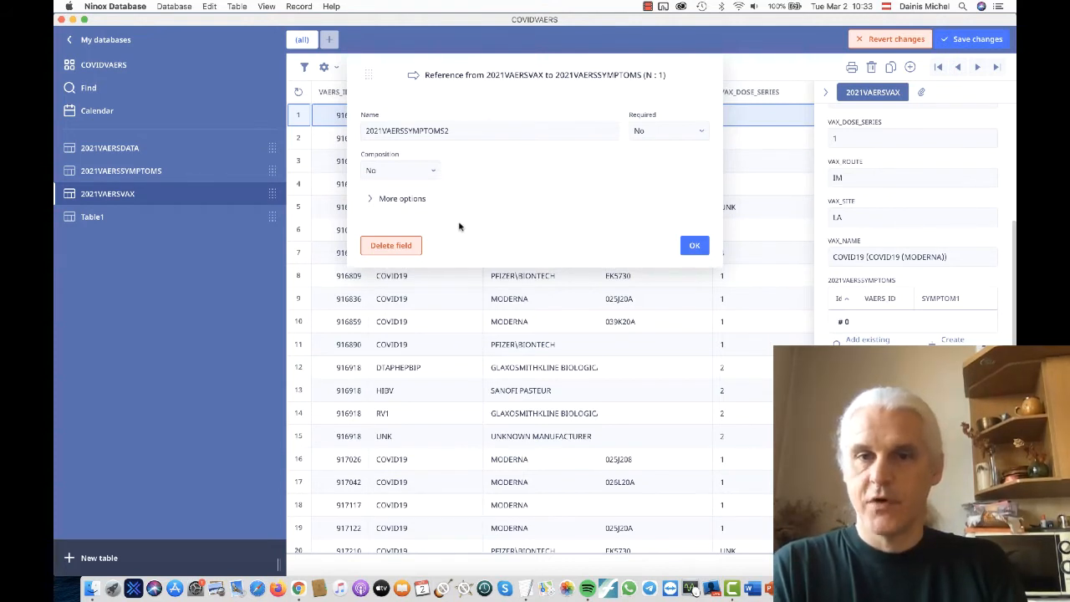
- Examine the additional options of the 2021VAERSSYMPTOMS2 reference field from 2021VAERSVAX to 2021VAERSSYMPTOMS
{"action": "left_click", "coordinate": [402, 199]}
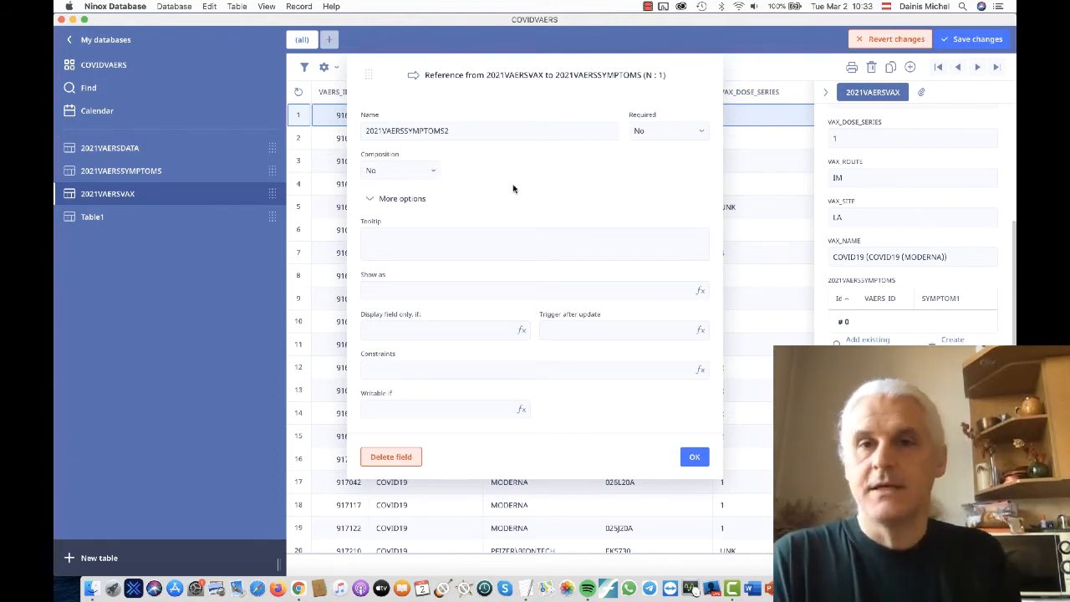
{"action": "left_click", "coordinate": [700, 456]}
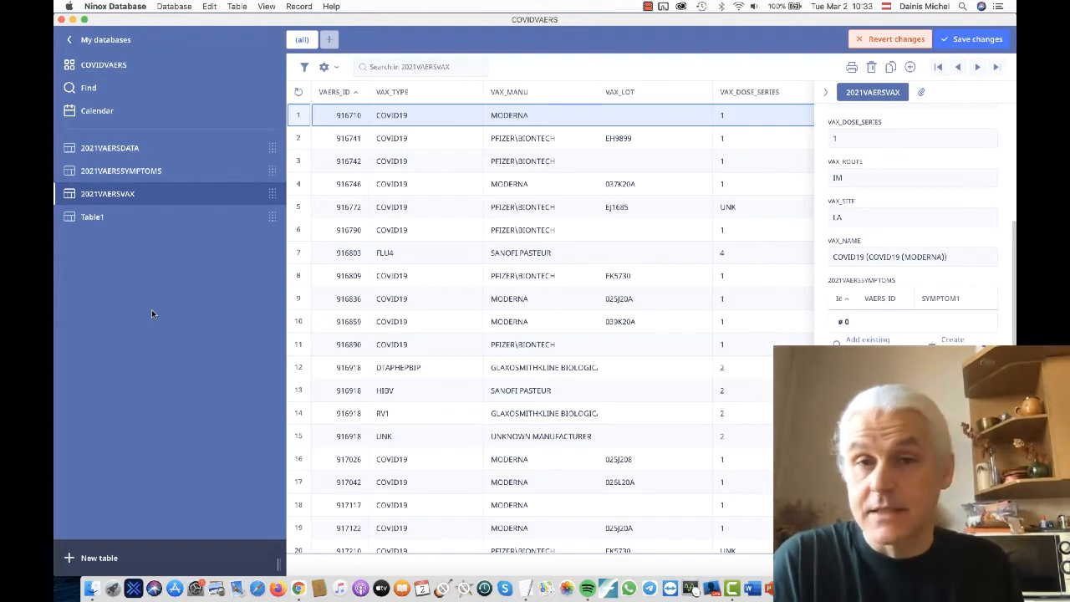
{"action": "double_click", "coordinate": [886, 355]}
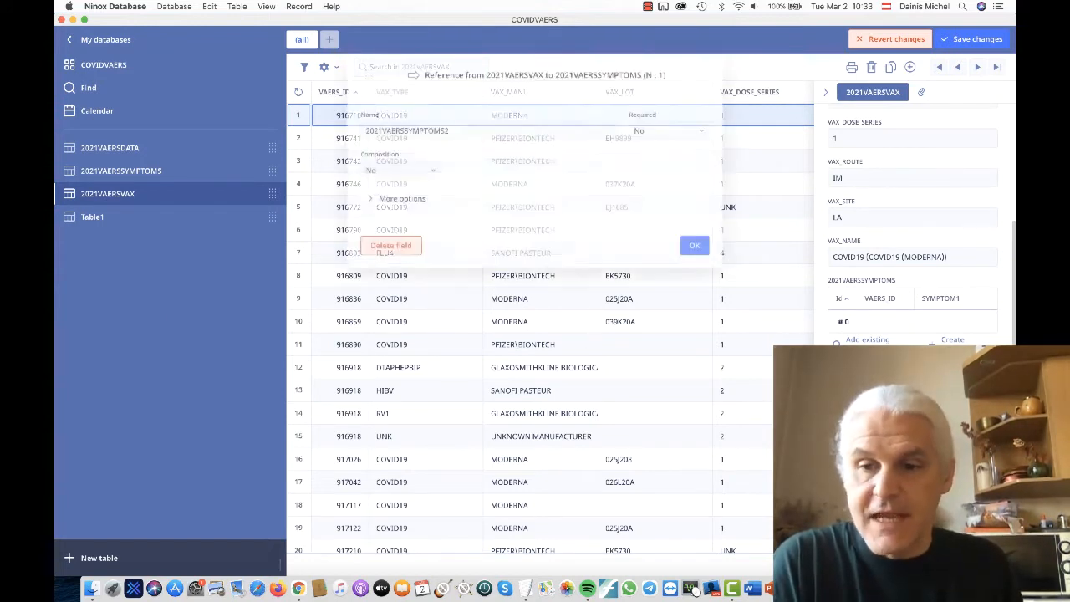
{"action": "left_click", "coordinate": [886, 372]}
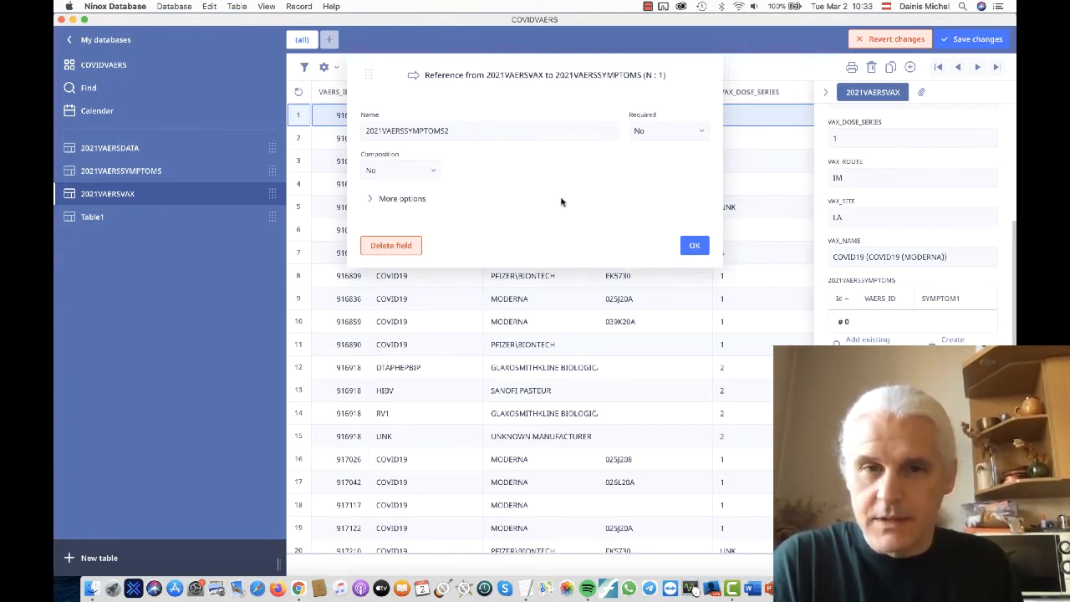
{"action": "left_click", "coordinate": [412, 200]}
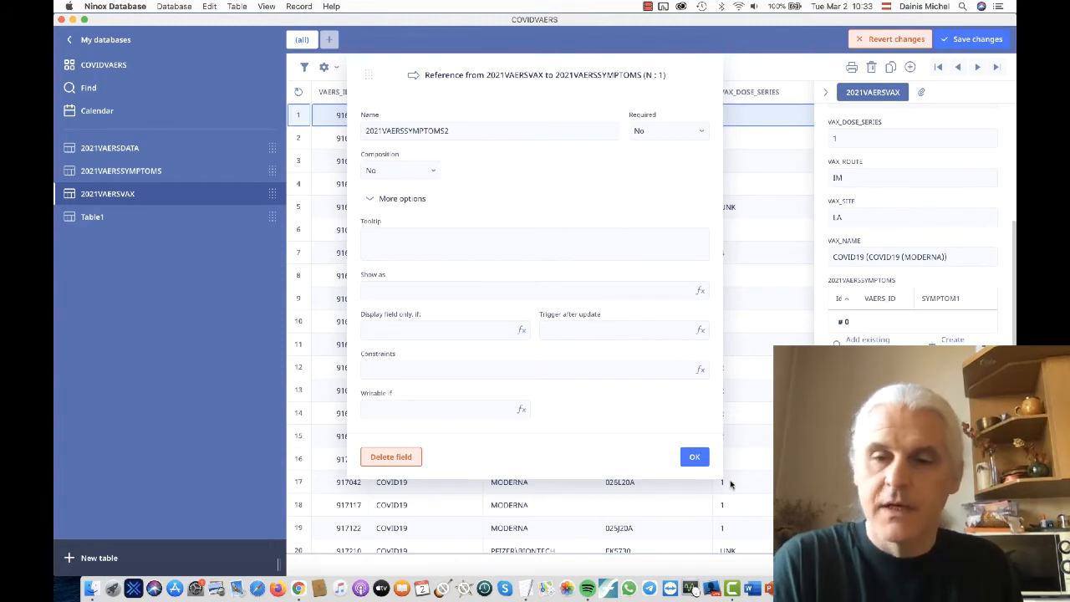
{"action": "left_click", "coordinate": [694, 456]}
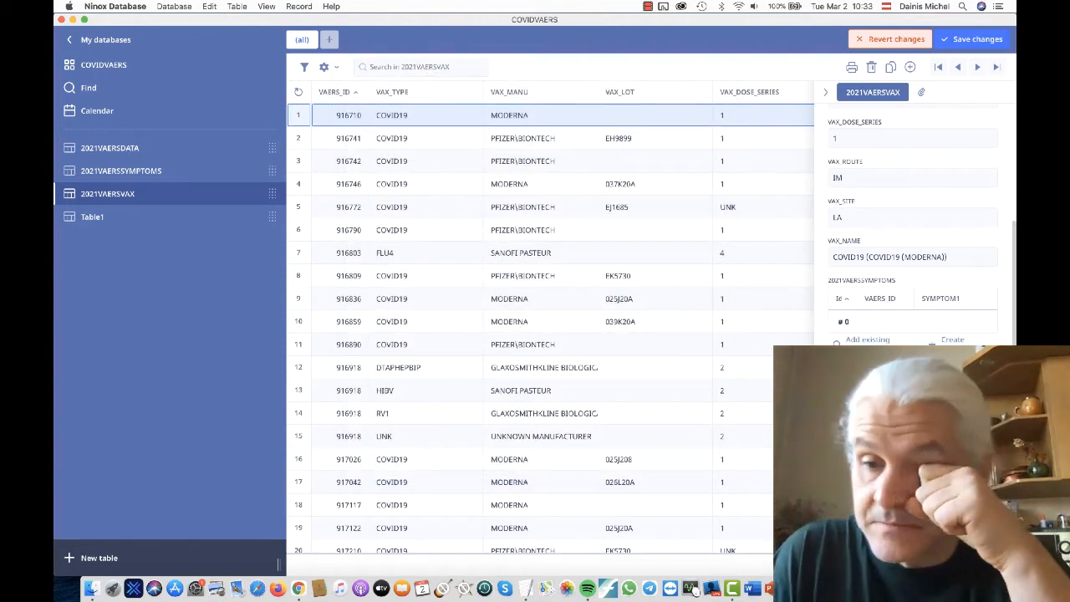
- Consult the form view section of Manual.pdf in Acrobat Pro DC, and delete the 2021VAERSSYMPTOMS2 reference field from the 2021VAERSVAX table in Ninox
{"action": "key", "text": "super+Tab"}
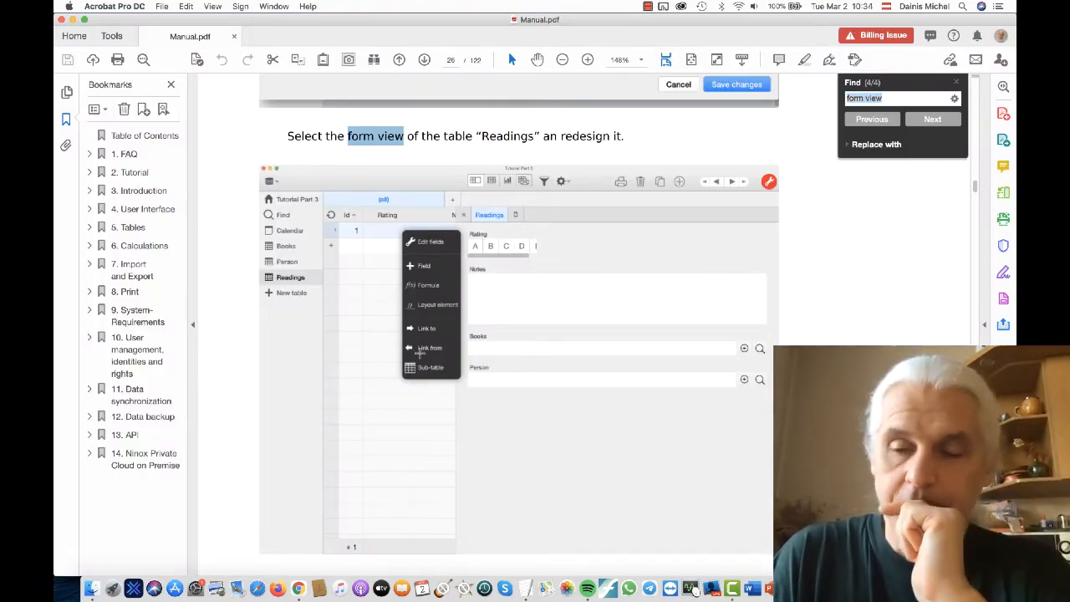
{"action": "key", "text": "super+Tab"}
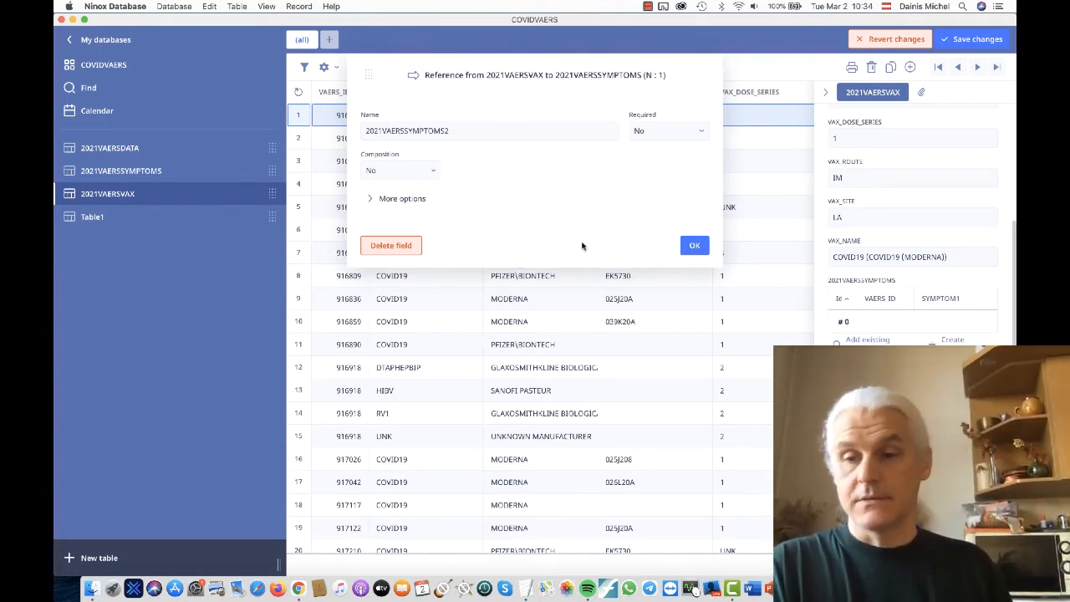
{"action": "left_click", "coordinate": [386, 247]}
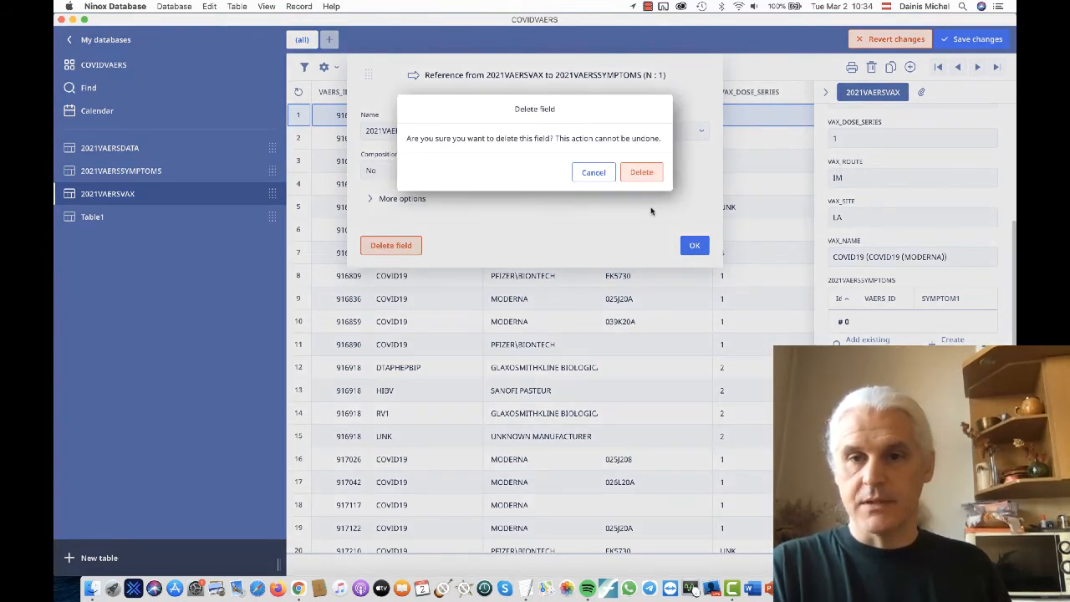
{"action": "left_click", "coordinate": [642, 172]}
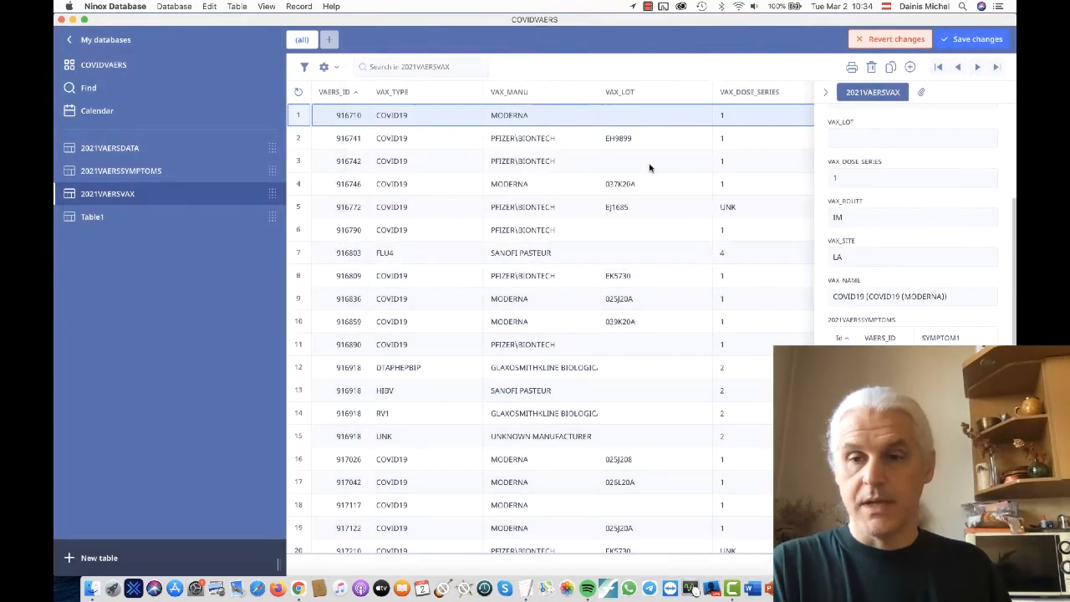
- Inspect the VAERS_ID number field's settings and additional options in the 2021VAERSVAX record form
{"action": "scroll", "coordinate": [972, 316], "scroll_direction": "up", "scroll_amount": 3}
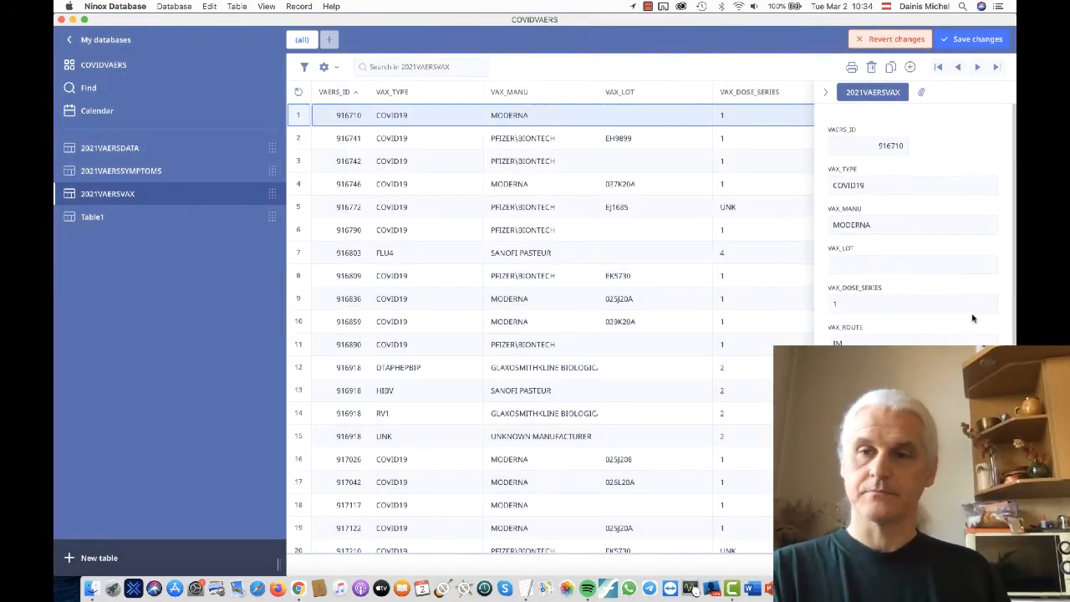
{"action": "left_click", "coordinate": [869, 134]}
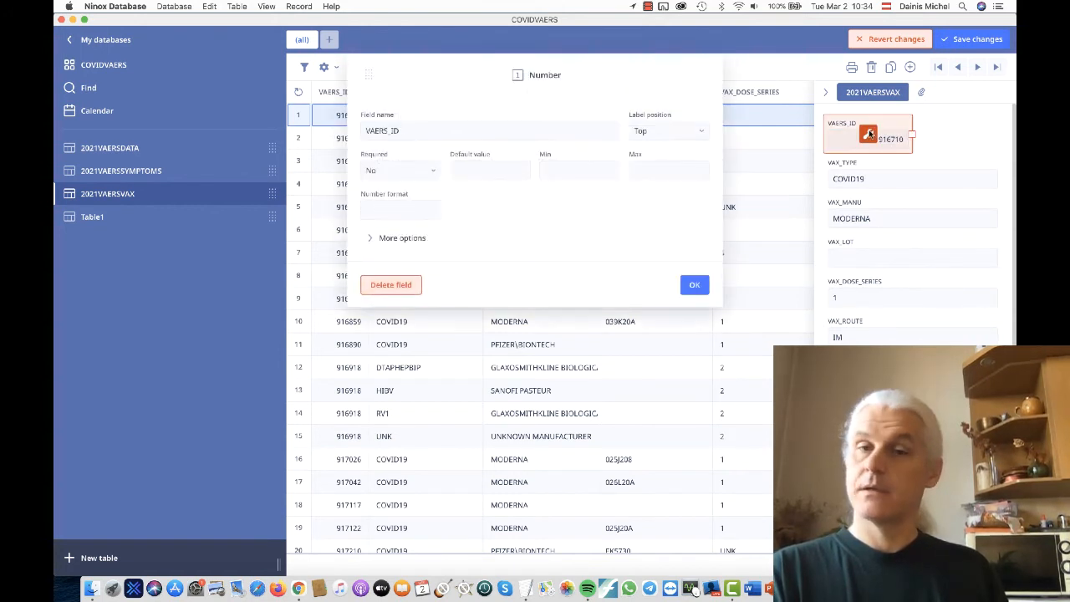
{"action": "left_click", "coordinate": [416, 240]}
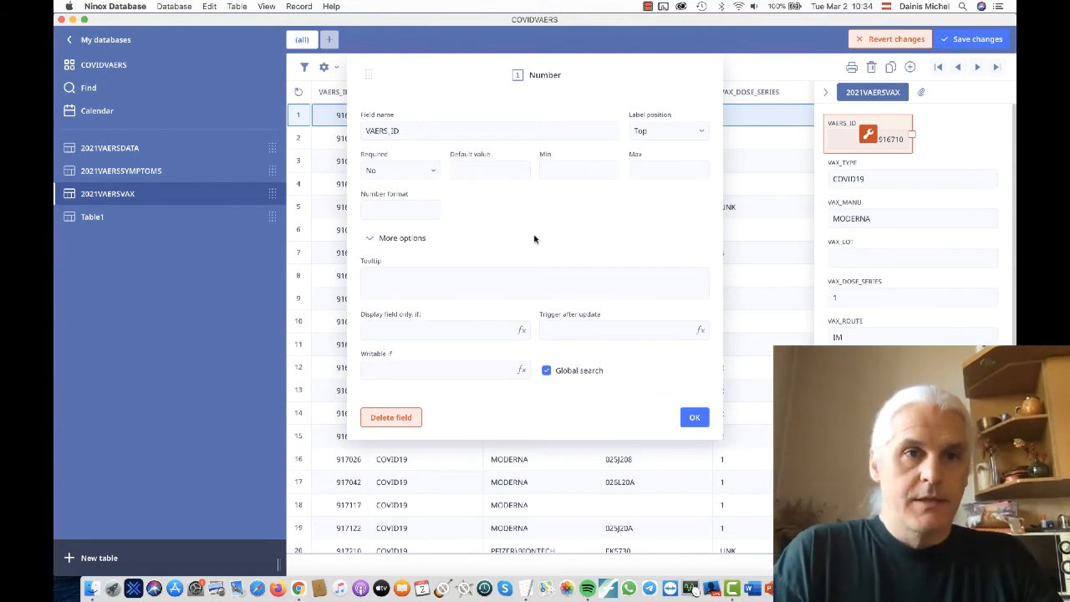
{"action": "left_click", "coordinate": [694, 417]}
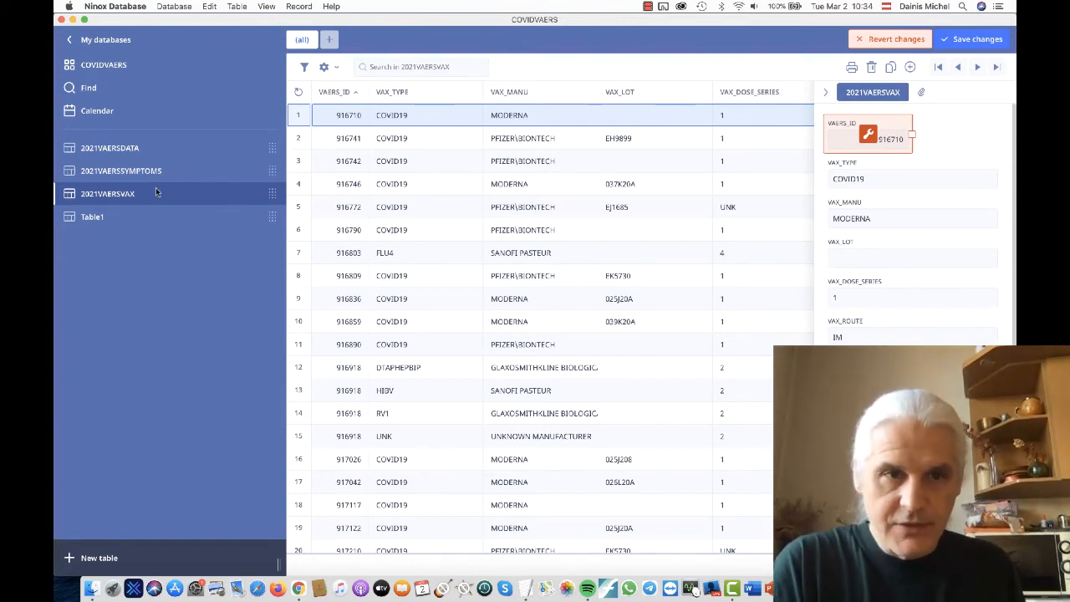
- Compare the VAERS_ID values across the 2021VAERSDATA, 2021VAERSSYMPTOMS and 2021VAERSVAX tables
{"action": "left_click", "coordinate": [199, 173]}
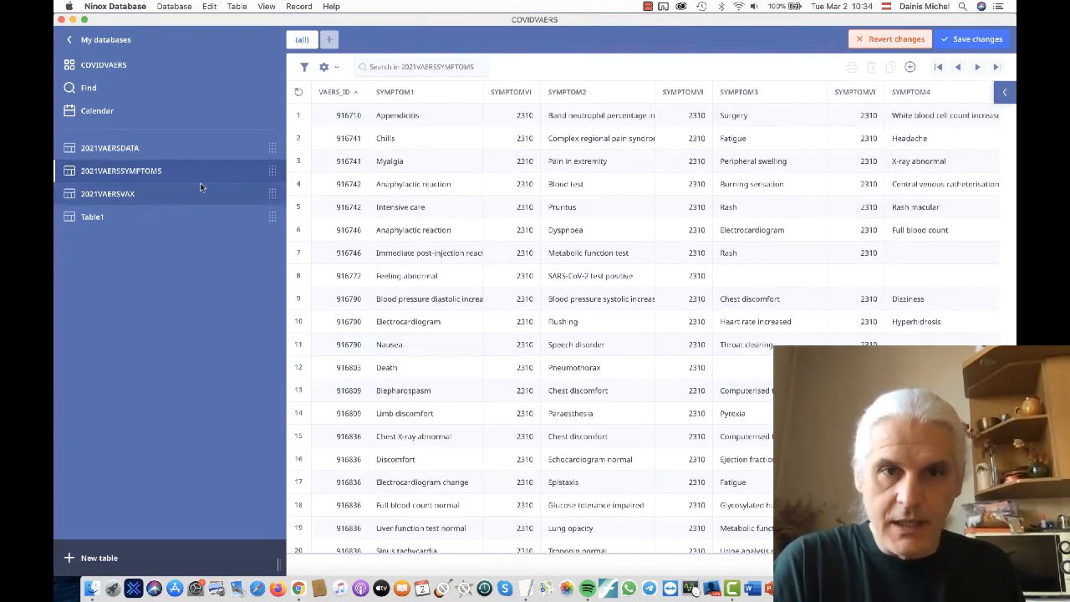
{"action": "left_click", "coordinate": [150, 148]}
{"action": "left_click", "coordinate": [134, 171]}
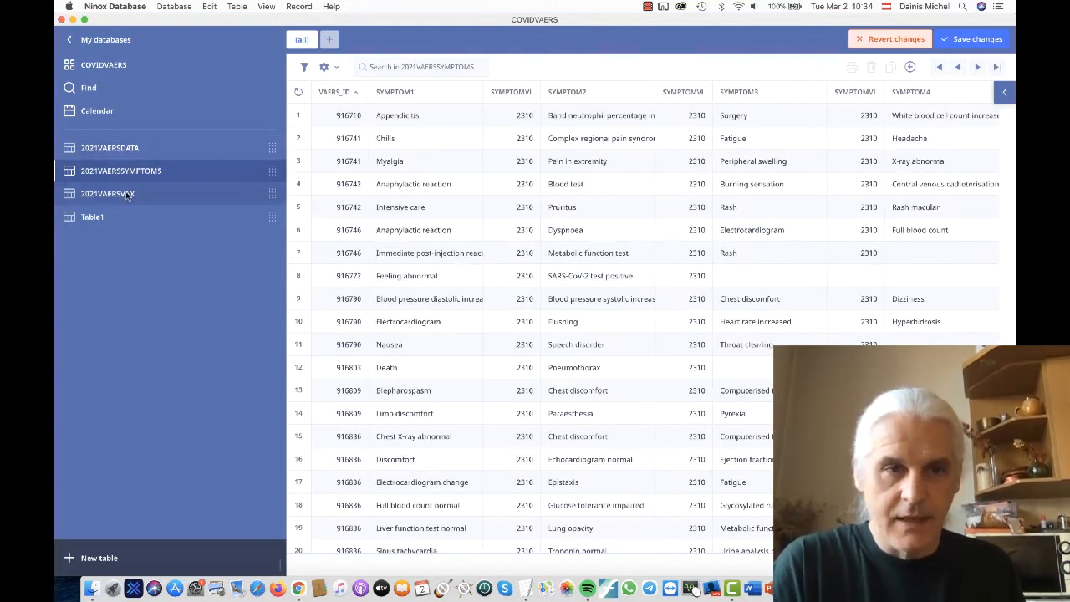
{"action": "left_click", "coordinate": [125, 194]}
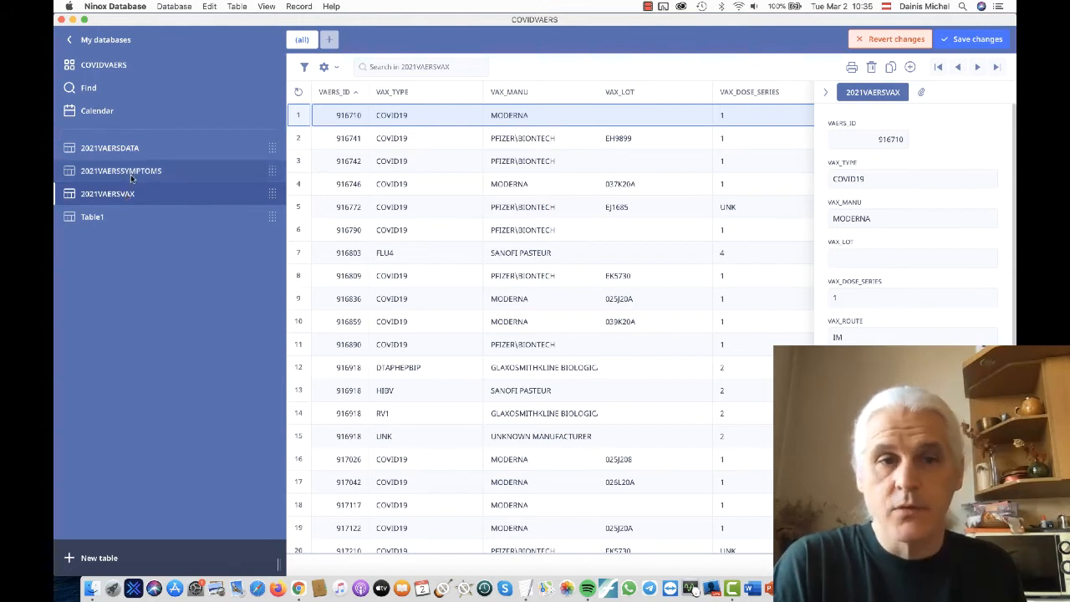
{"action": "left_click", "coordinate": [133, 173]}
{"action": "left_click", "coordinate": [125, 148]}
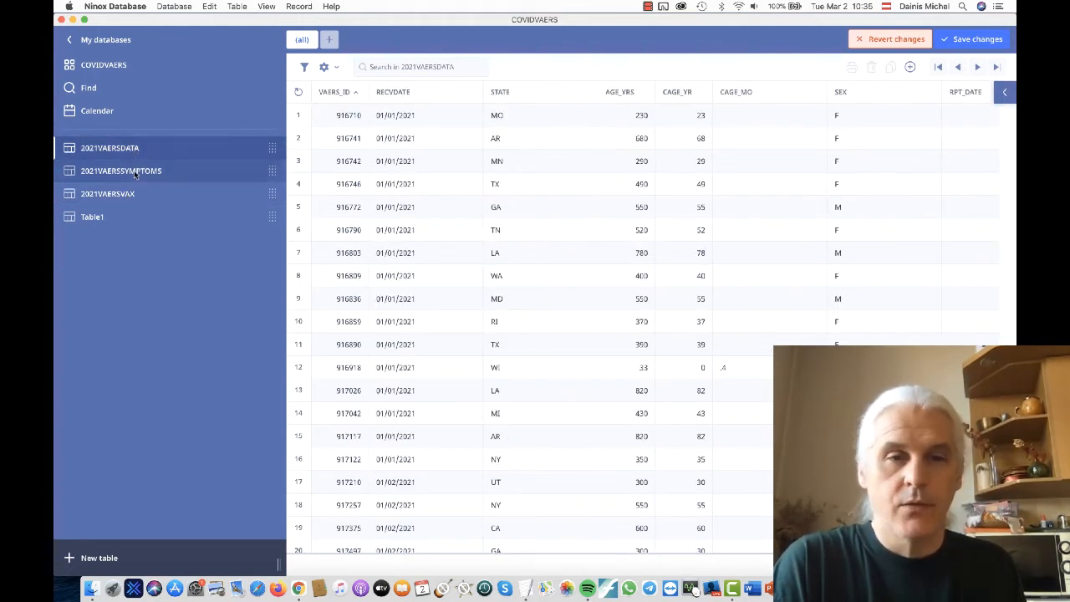
{"action": "left_click", "coordinate": [134, 173]}
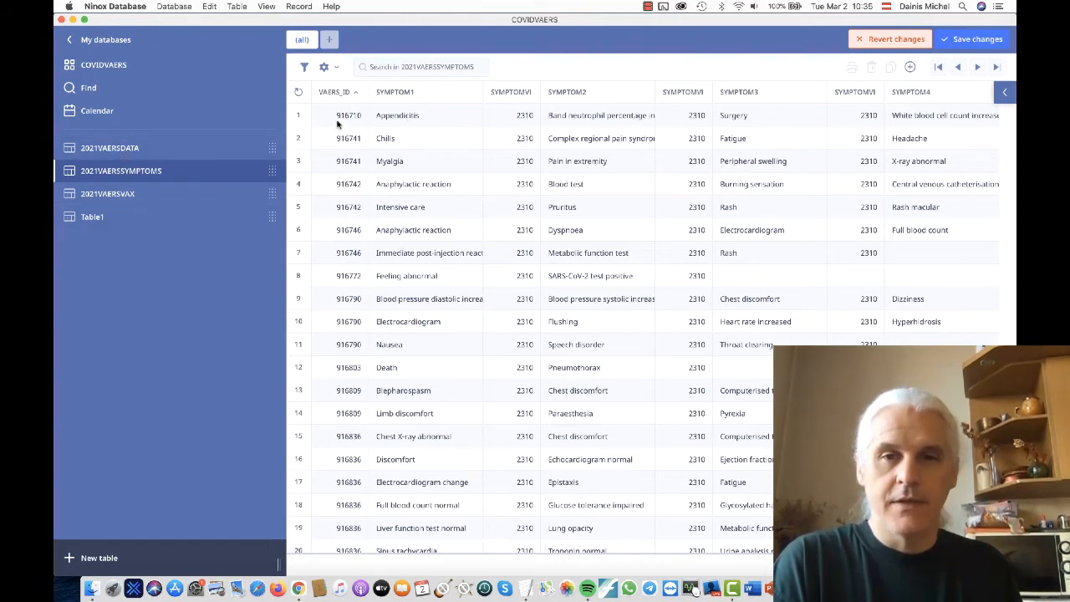
{"action": "left_click", "coordinate": [132, 193]}
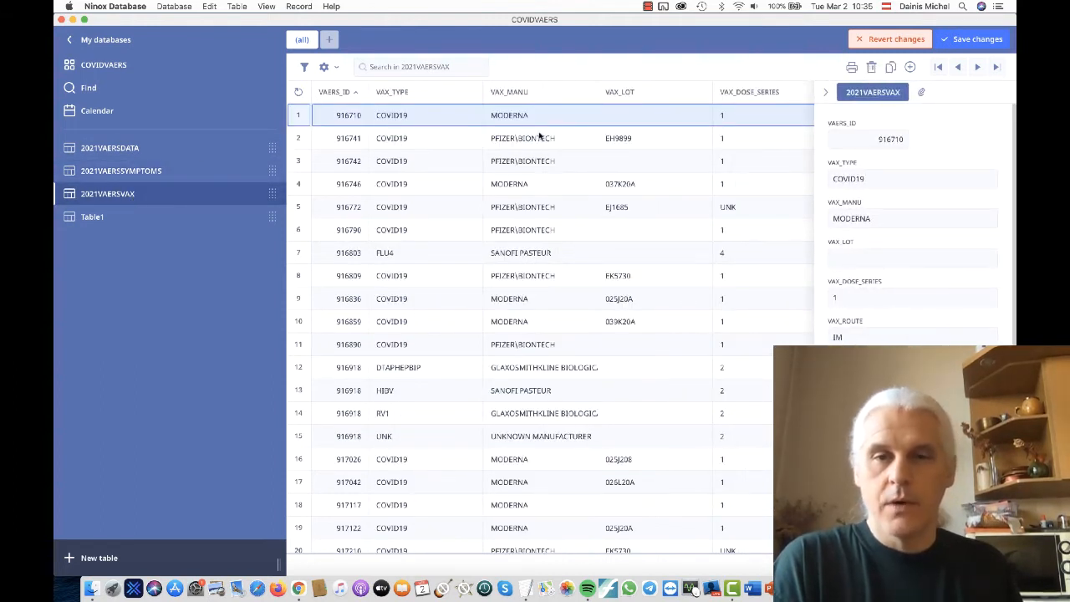
{"action": "left_click", "coordinate": [136, 176]}
{"action": "left_click", "coordinate": [137, 148]}
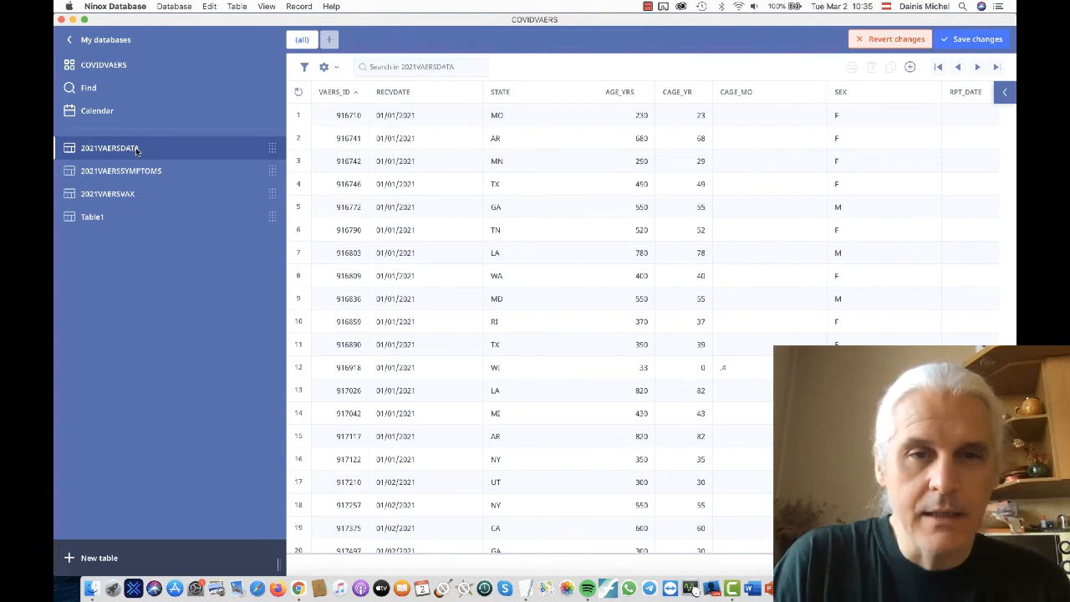
- Select the first 2021VAERSDATA record and review the sorting, aggregation and styling options of the VAERS_ID column
{"action": "left_click", "coordinate": [336, 113]}
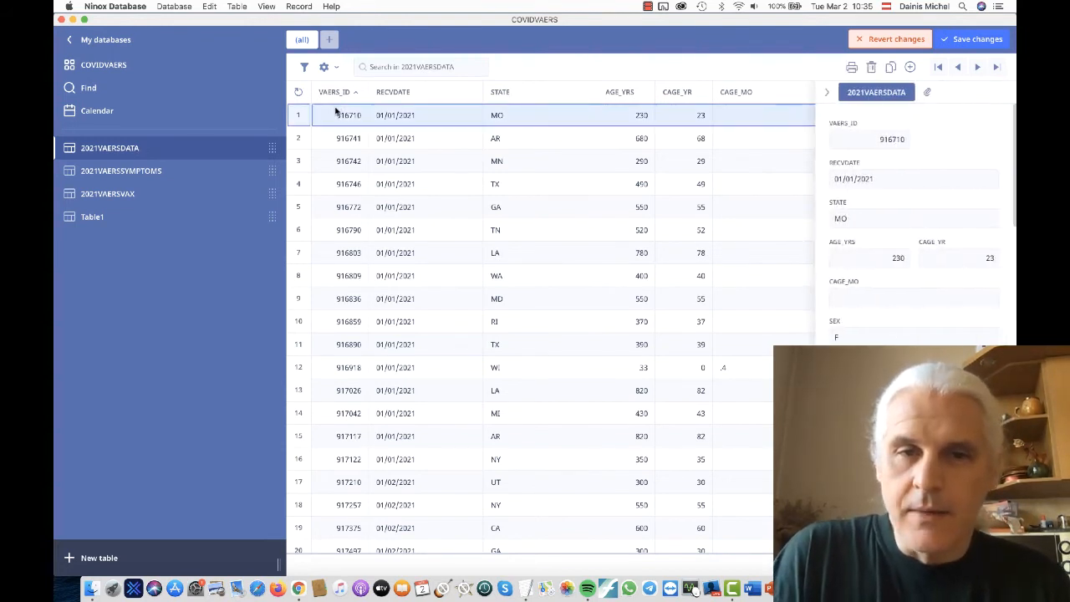
{"action": "left_click", "coordinate": [333, 94]}
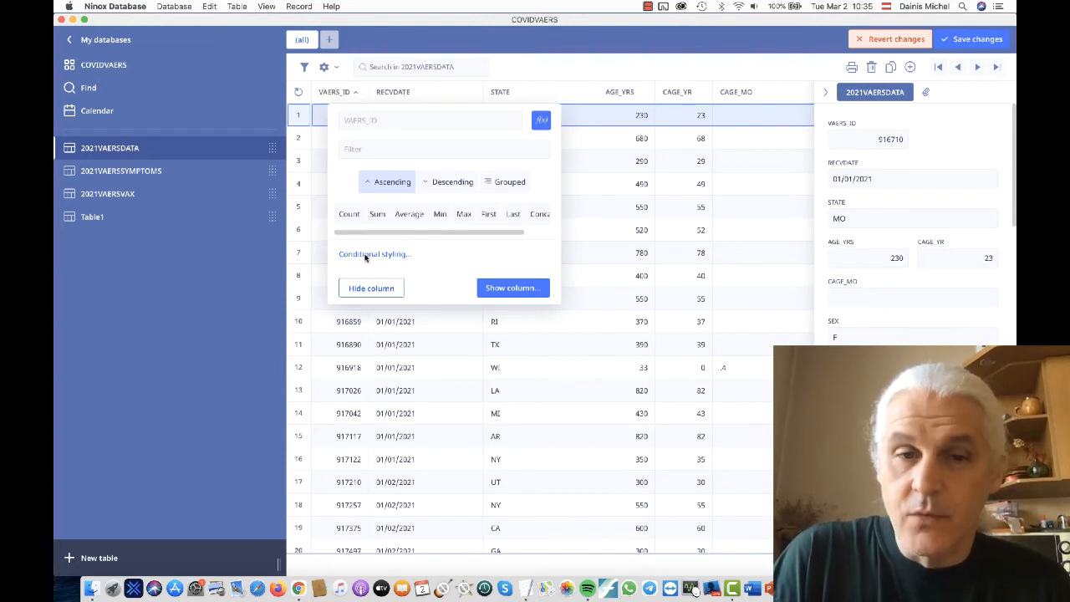
{"action": "scroll", "coordinate": [457, 234], "scroll_direction": "right", "scroll_amount": 2}
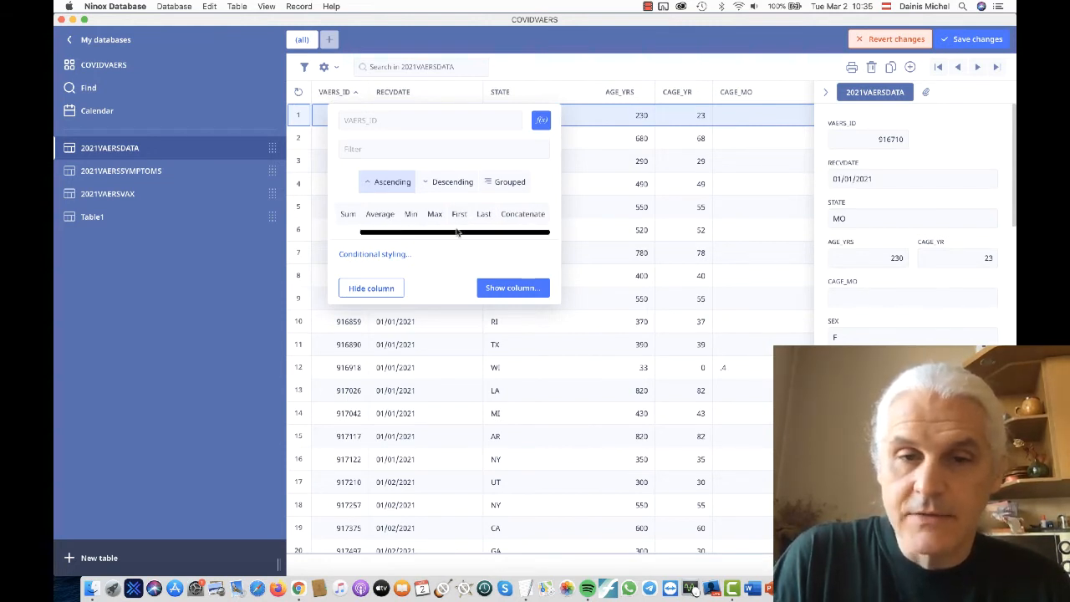
{"action": "left_click", "coordinate": [197, 291]}
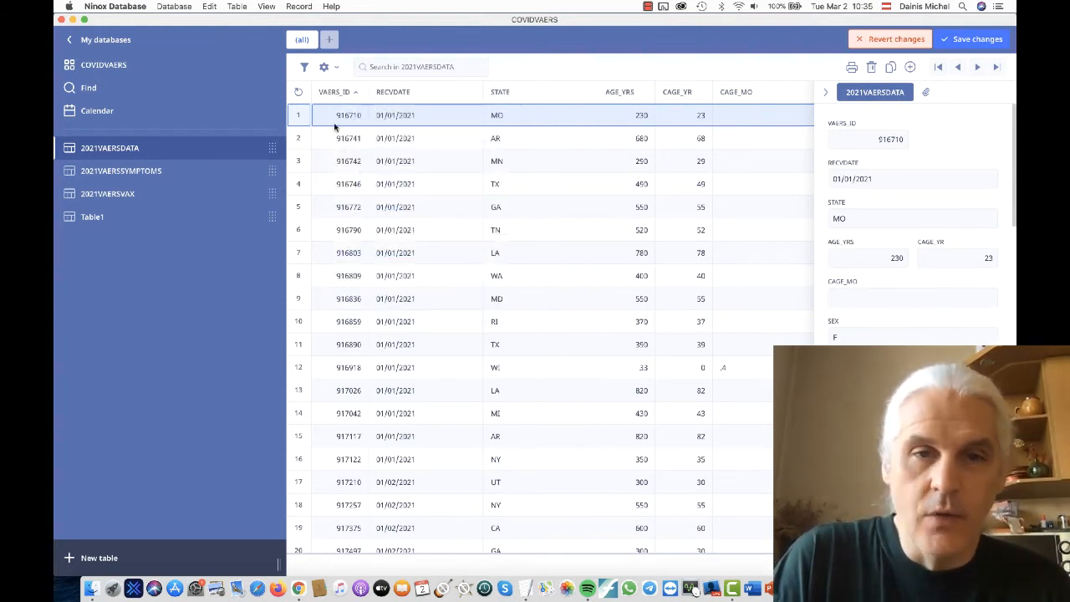
{"action": "left_click", "coordinate": [333, 94]}
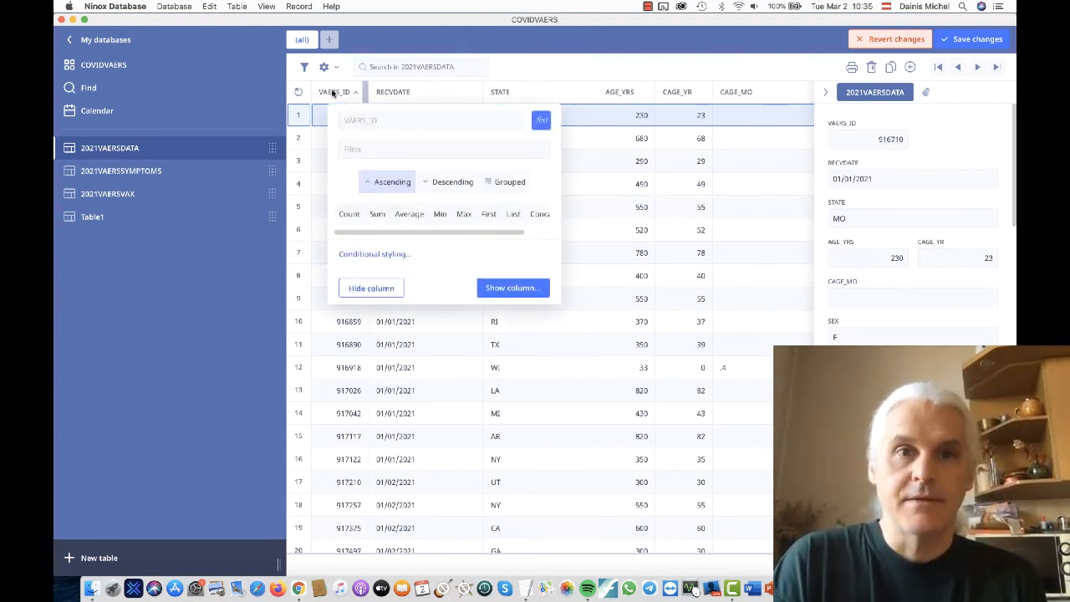
{"action": "left_click", "coordinate": [160, 178]}
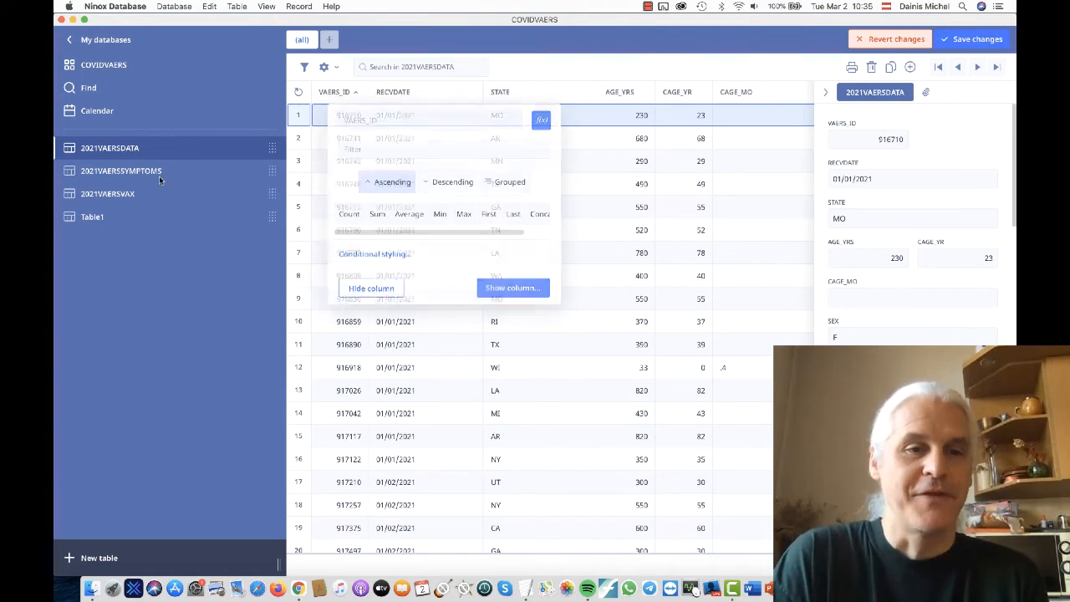
- Show the 2021VAERSSYMPTOMS table and revert the pending changes to the database structure
{"action": "left_click", "coordinate": [159, 176]}
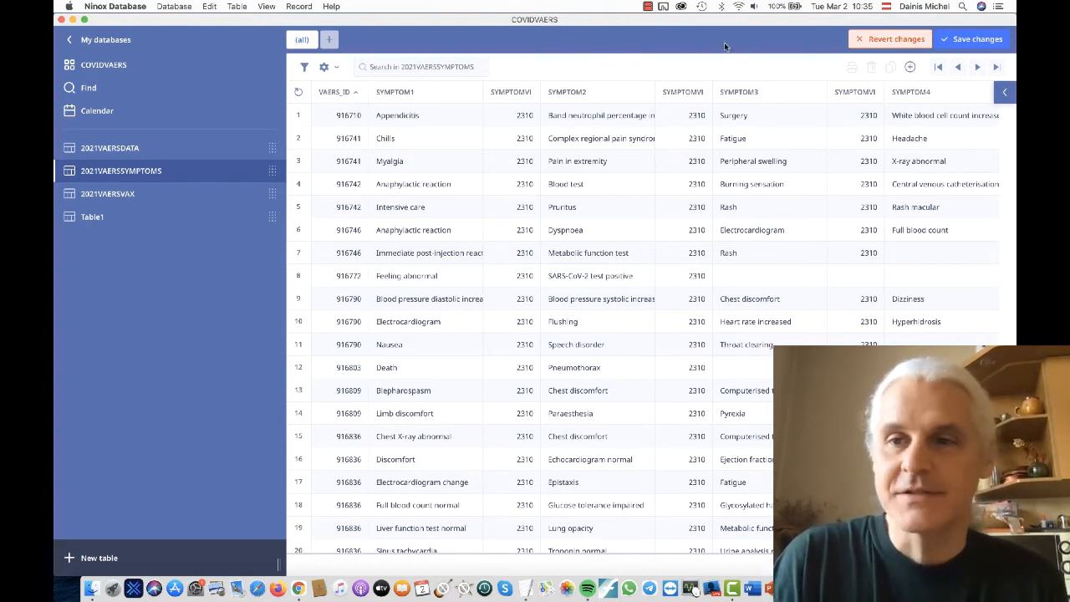
{"action": "left_click", "coordinate": [891, 38]}
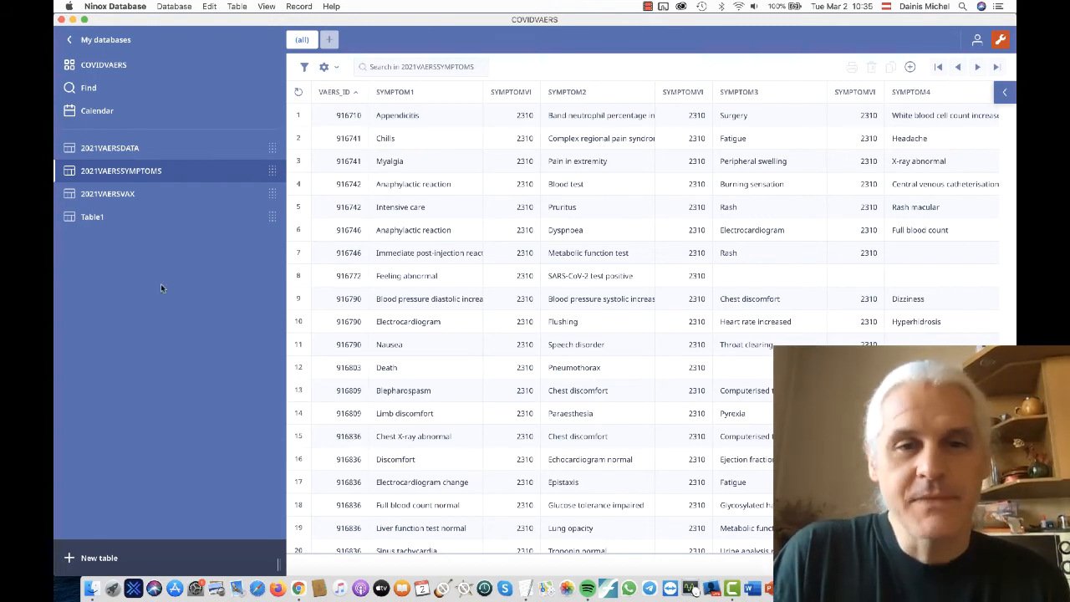
- Switch between the 2021VAERSDATA, 2021VAERSSYMPTOMS and 2021VAERSVAX tables to check how their VAERS_ID values correspond
{"action": "left_click", "coordinate": [129, 149]}
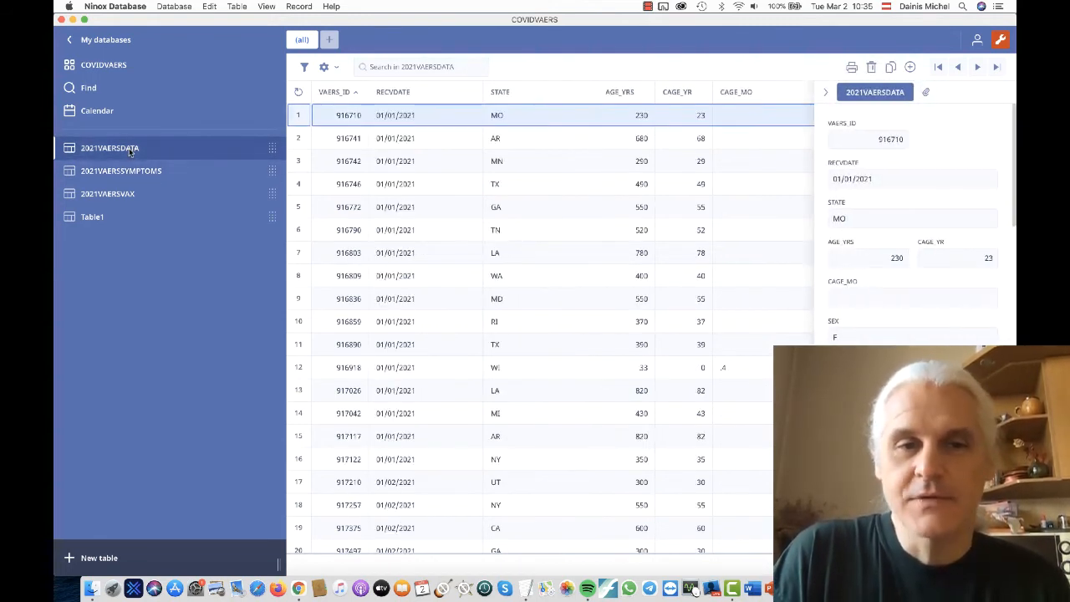
{"action": "left_click", "coordinate": [132, 172]}
{"action": "left_click", "coordinate": [134, 196]}
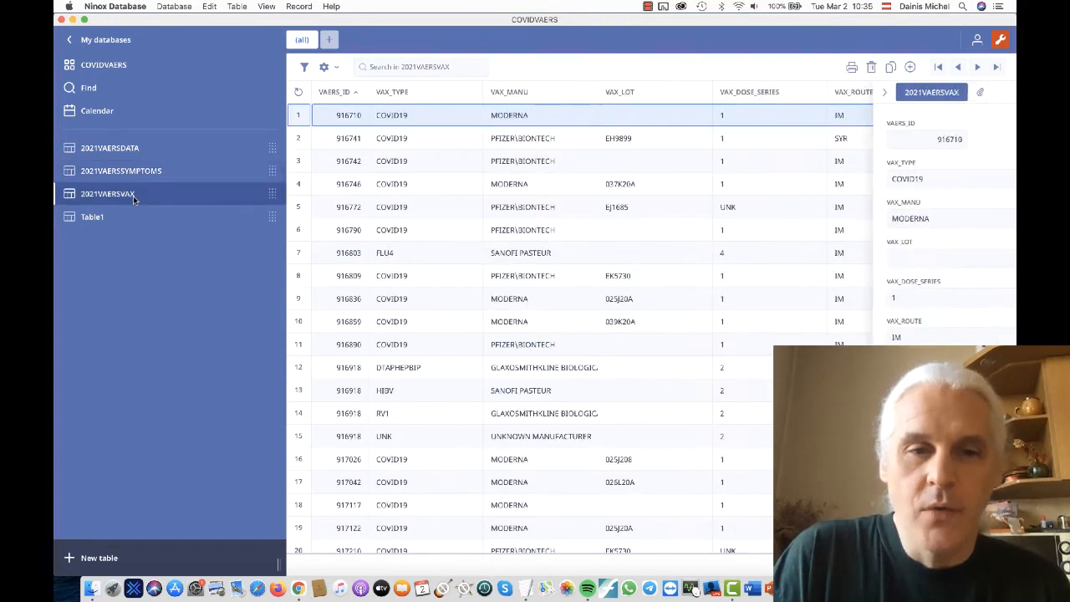
{"action": "left_click", "coordinate": [143, 176]}
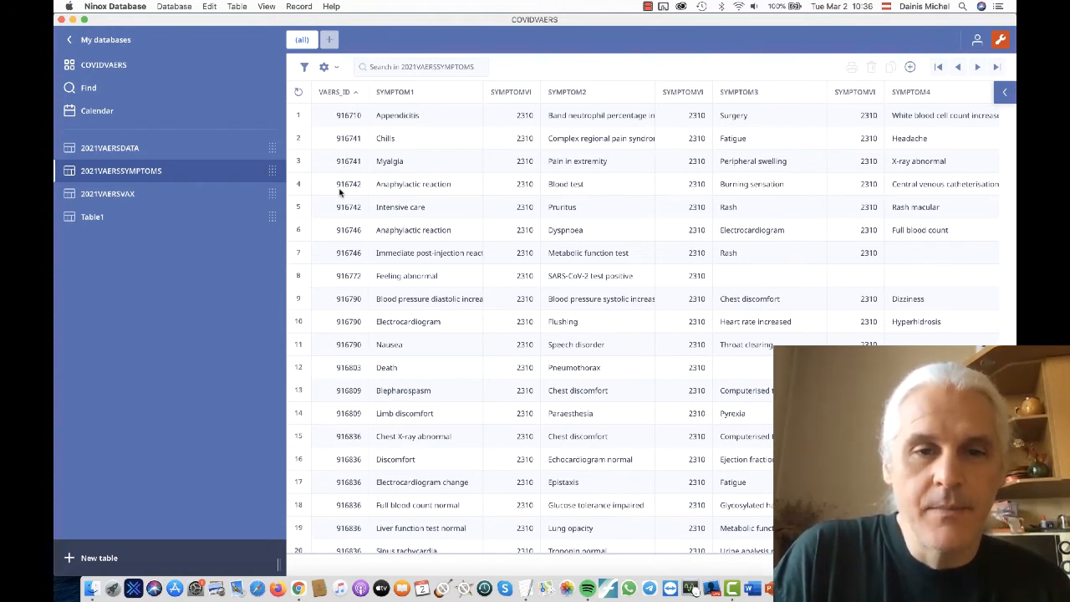
{"action": "left_click", "coordinate": [184, 151]}
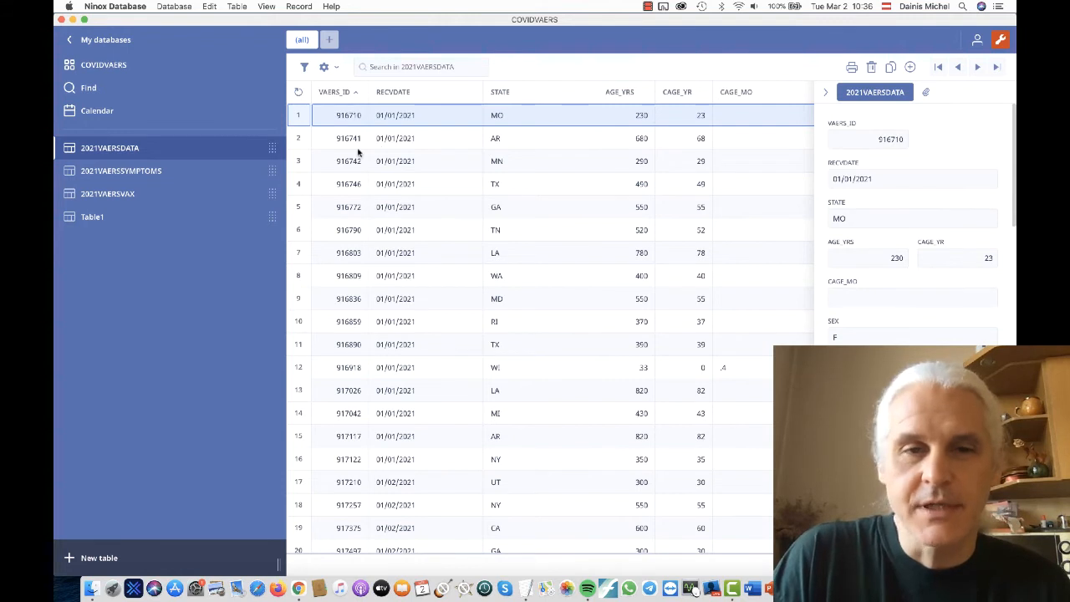
{"action": "left_click", "coordinate": [160, 193]}
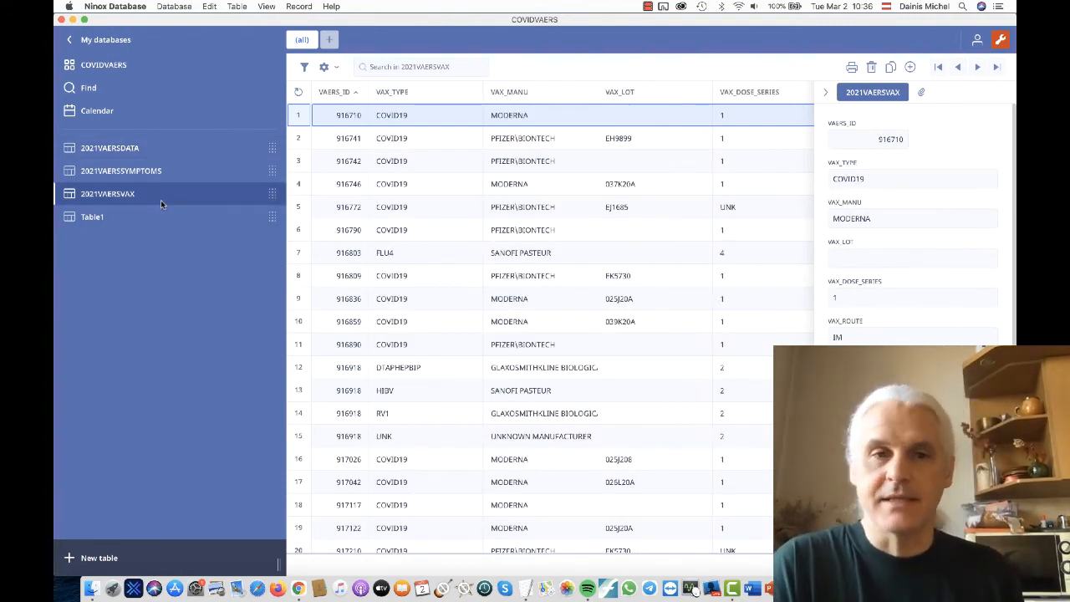
{"action": "left_click", "coordinate": [138, 147]}
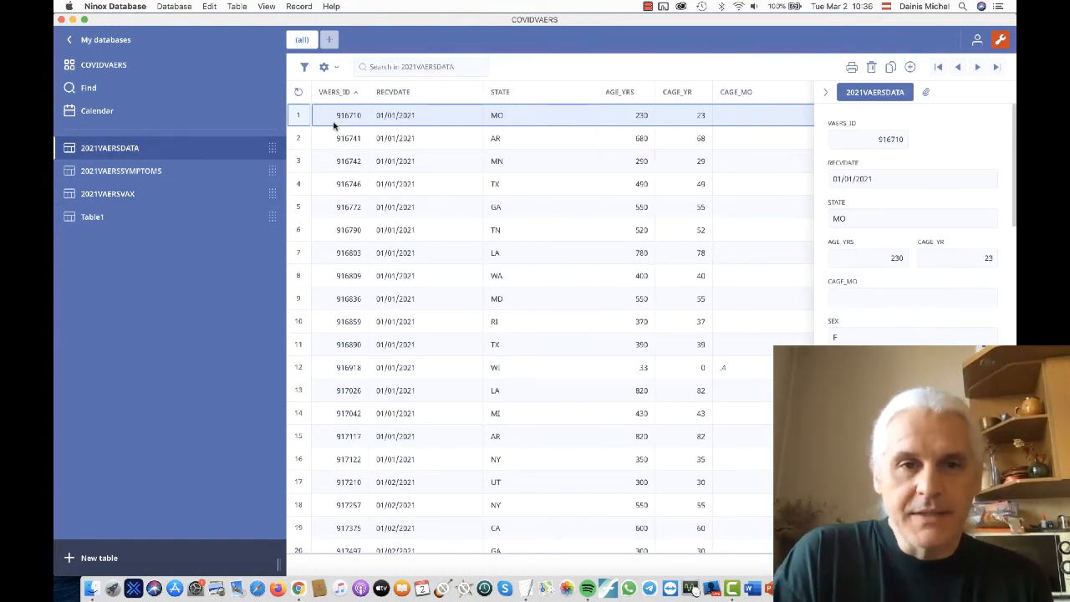
- Check the context options of the 2021VAERSDATA and 2021VAERSSYMPTOMS tables in the COVIDVAERS database overview
{"action": "left_click", "coordinate": [119, 67]}
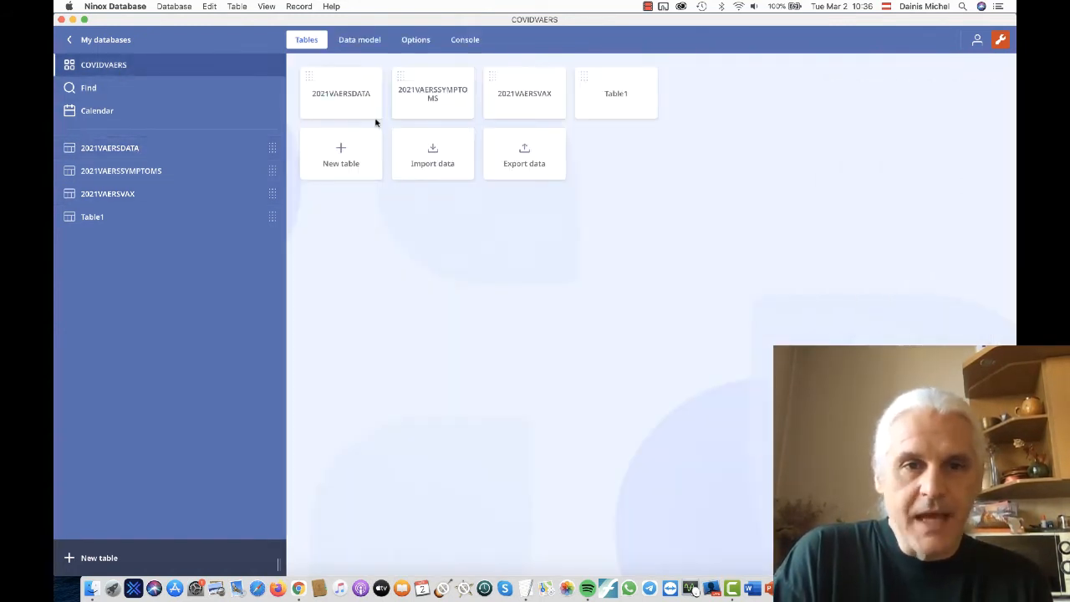
{"action": "right_click", "coordinate": [347, 110]}
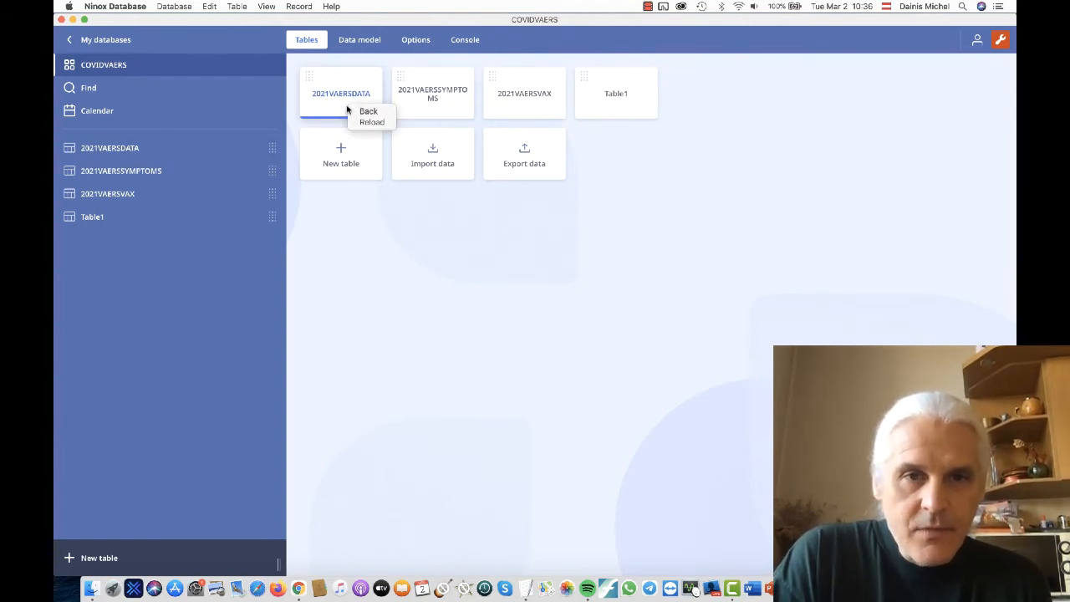
{"action": "right_click", "coordinate": [412, 110]}
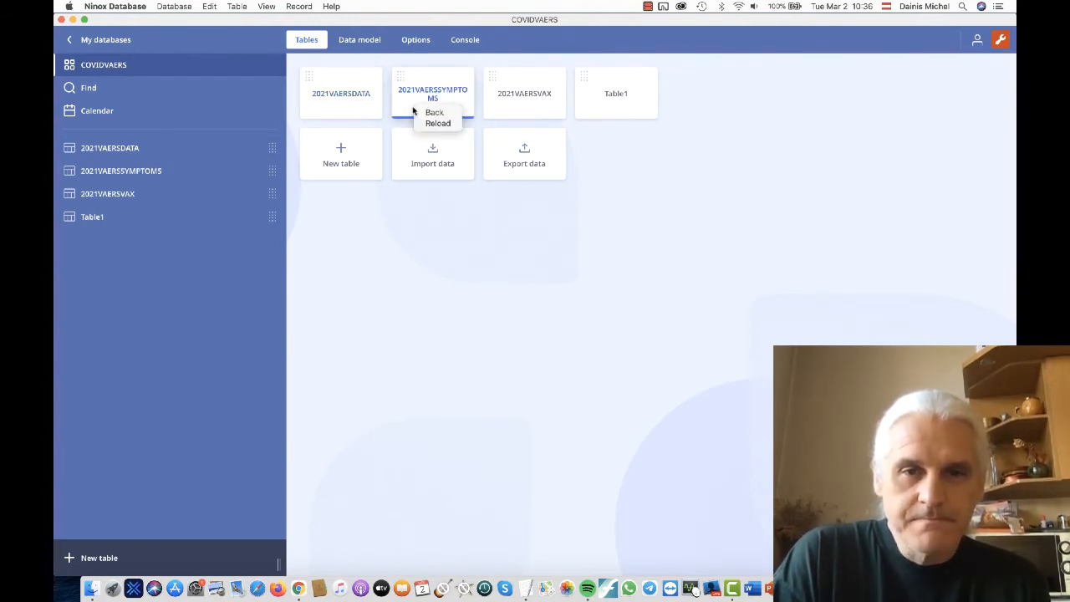
{"action": "left_click", "coordinate": [561, 299]}
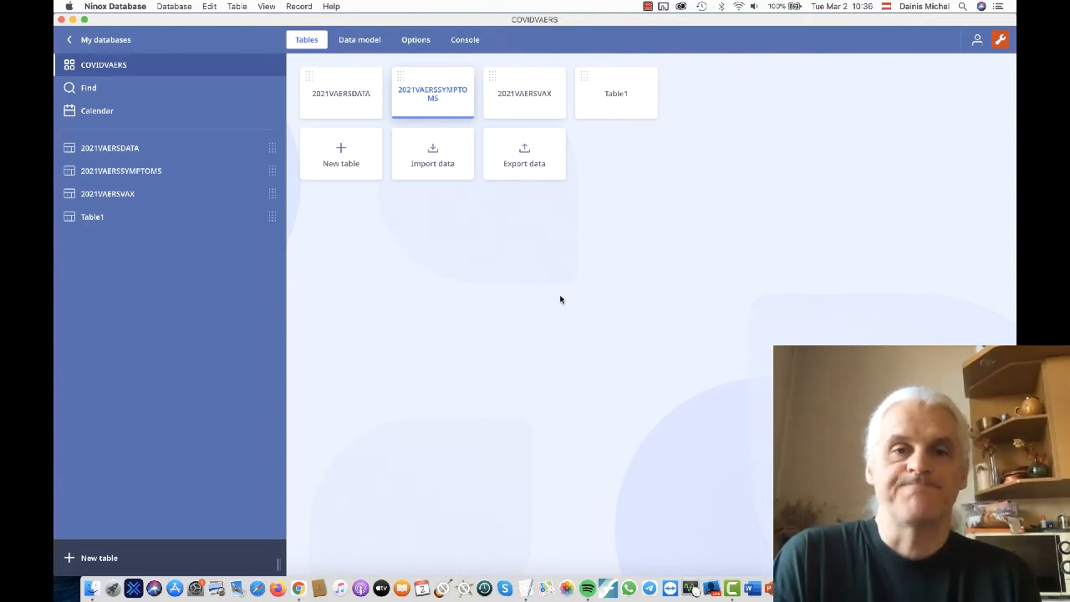
- Examine the data model diagram and the definitions of Table1 and 2021VAERSDATA
{"action": "left_click", "coordinate": [366, 43]}
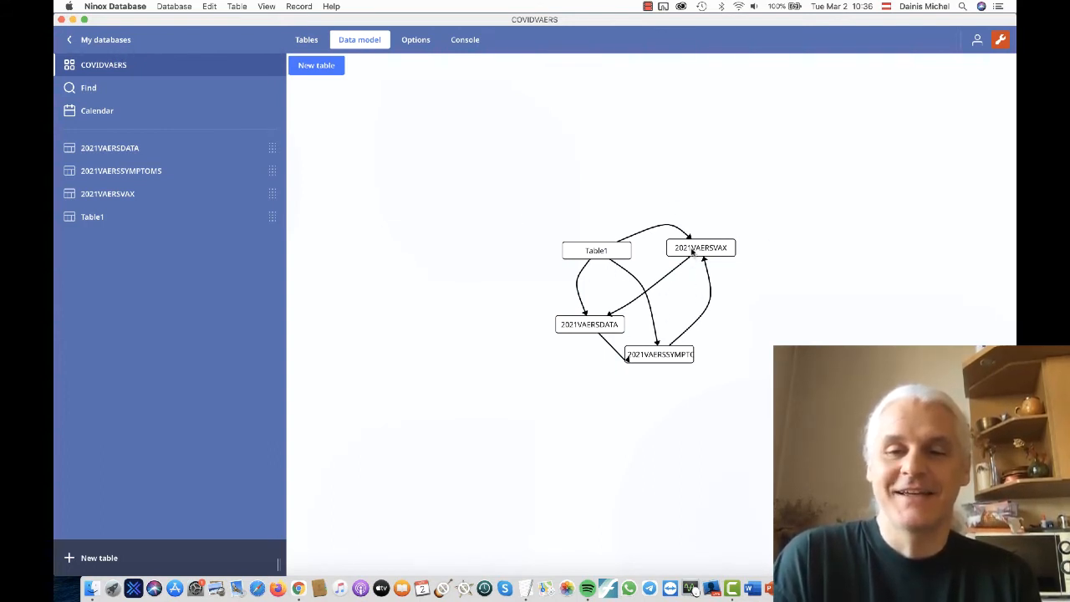
{"action": "double_click", "coordinate": [595, 250]}
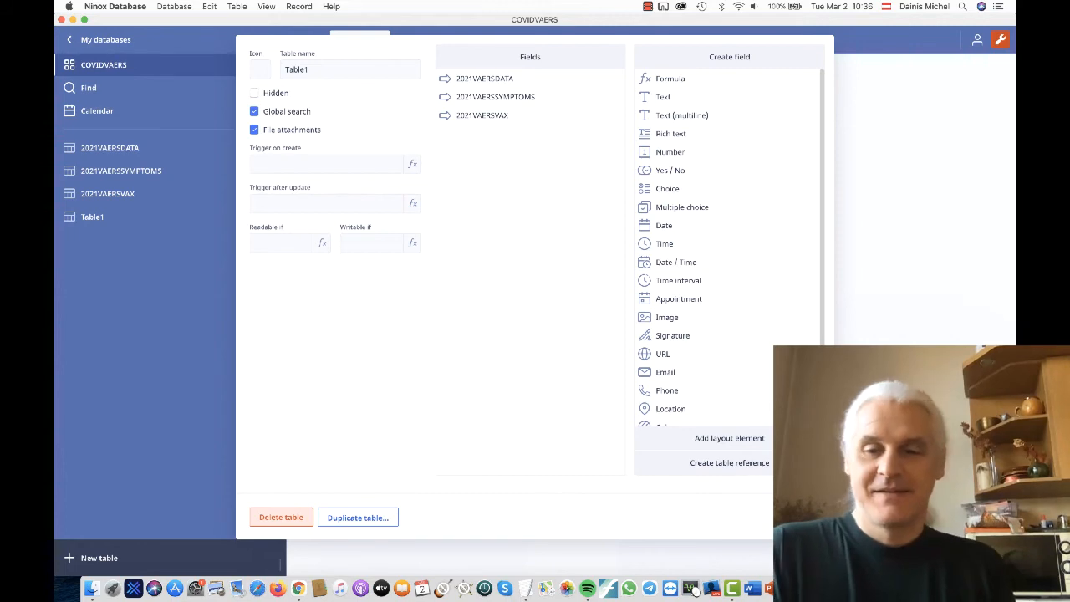
{"action": "left_click", "coordinate": [800, 517]}
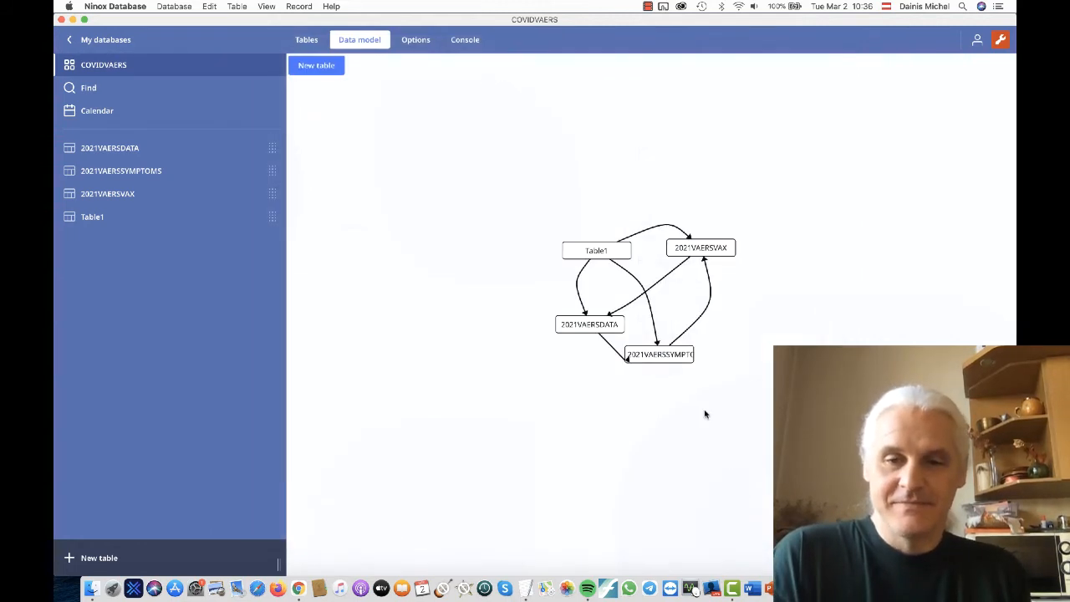
{"action": "left_click", "coordinate": [587, 322]}
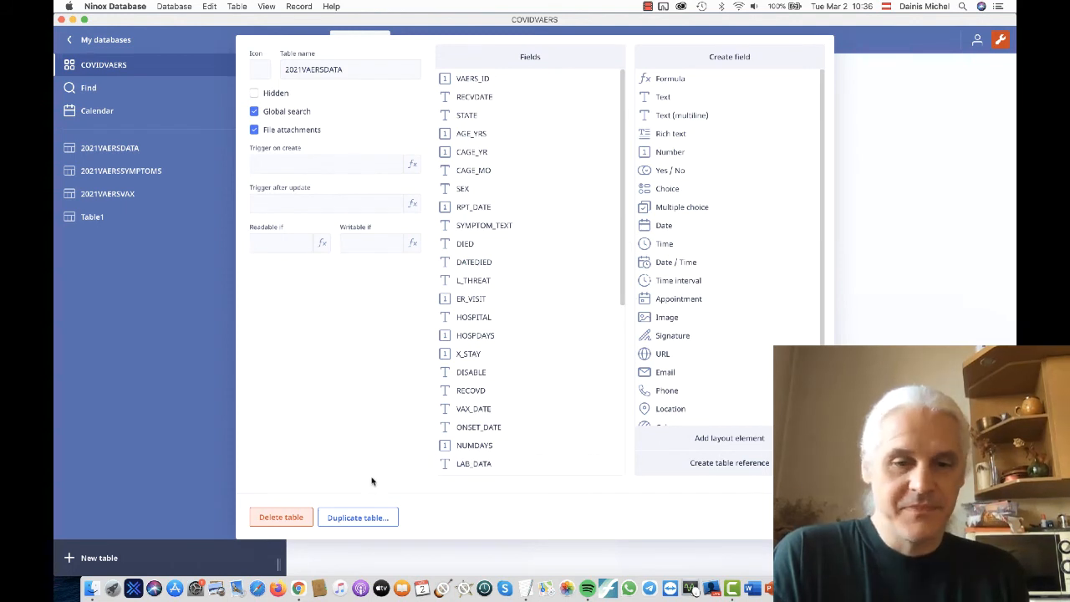
{"action": "left_click", "coordinate": [800, 518]}
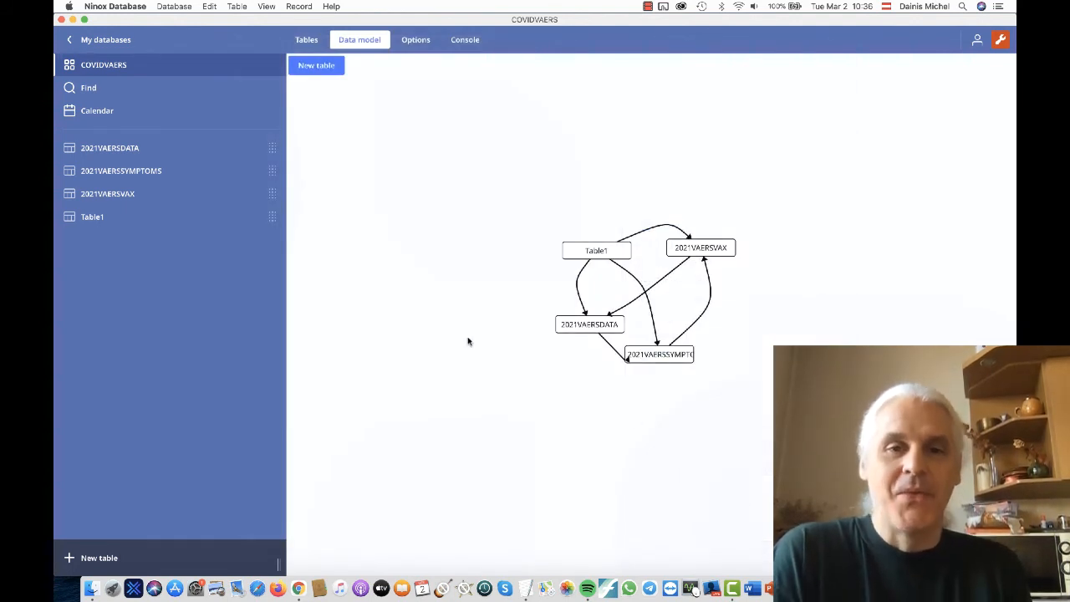
- Look over the database options and the console, and return to the data model diagram
{"action": "left_click", "coordinate": [417, 41]}
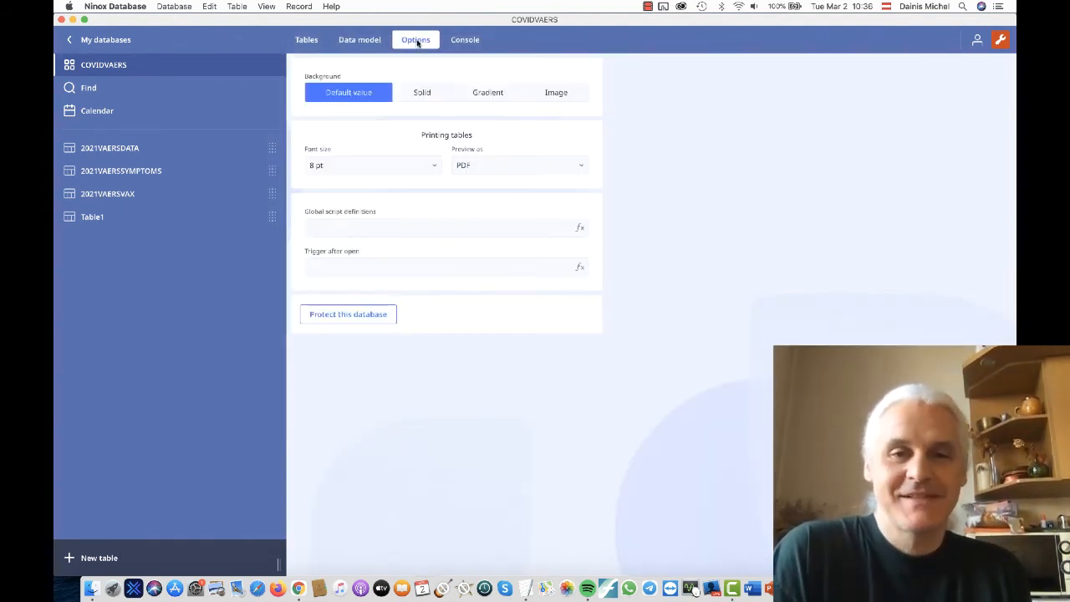
{"action": "left_click", "coordinate": [467, 40]}
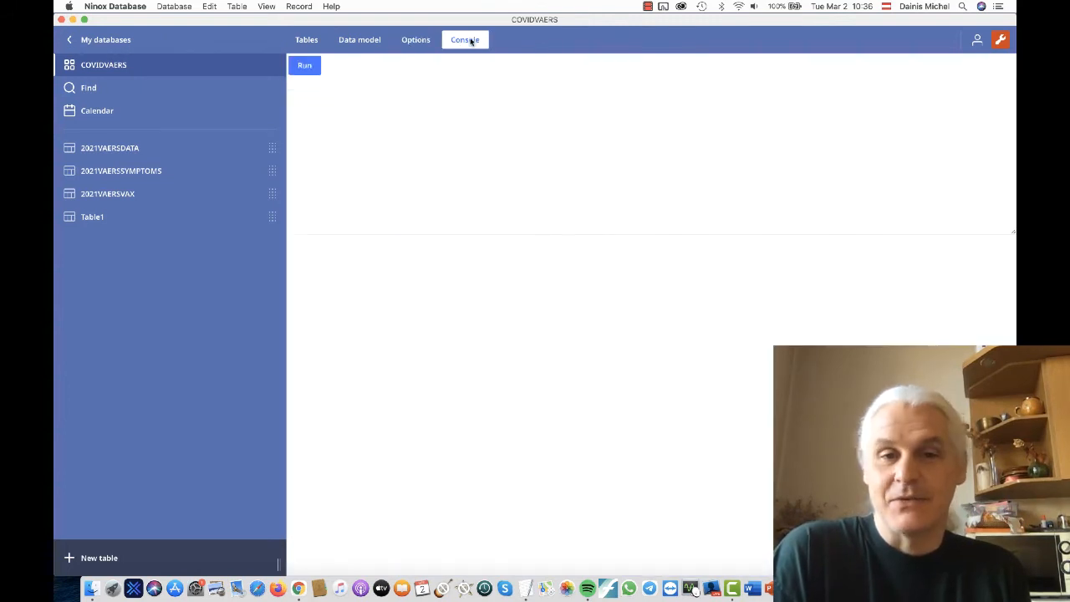
{"action": "left_click", "coordinate": [415, 40]}
{"action": "left_click", "coordinate": [359, 40]}
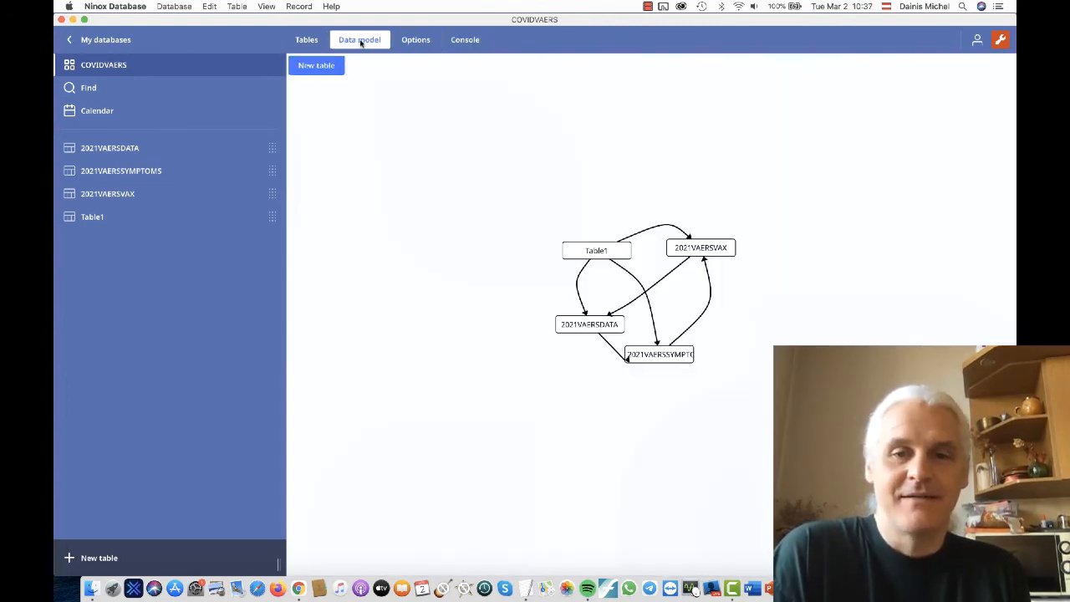
- Review Table1's definition and inspect the VAERS_ID number field's settings and additional options in the 2021VAERSDATA definition
{"action": "double_click", "coordinate": [576, 251]}
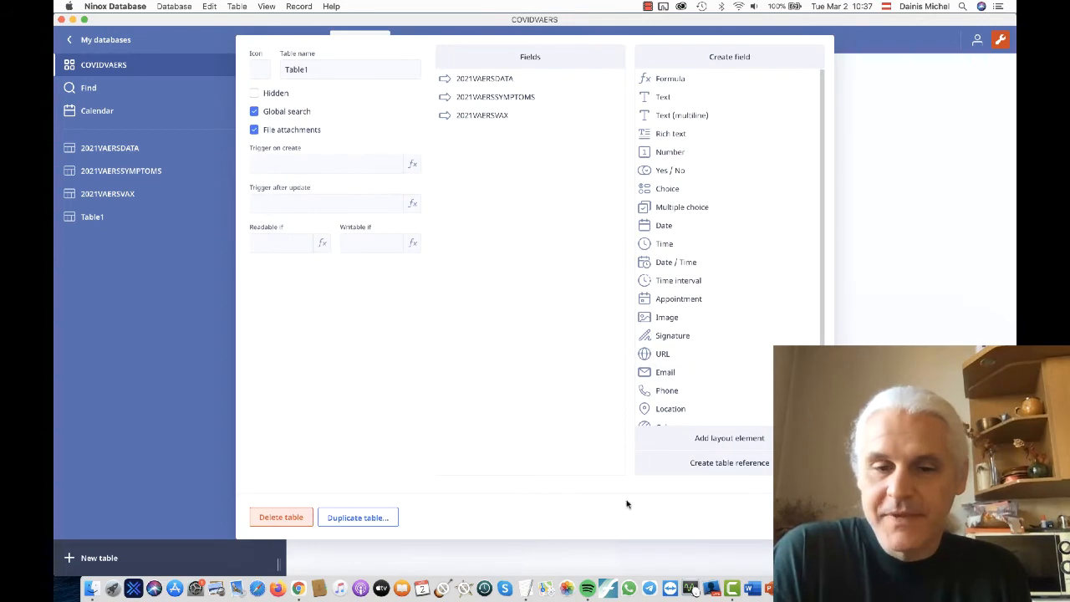
{"action": "key", "text": "Escape"}
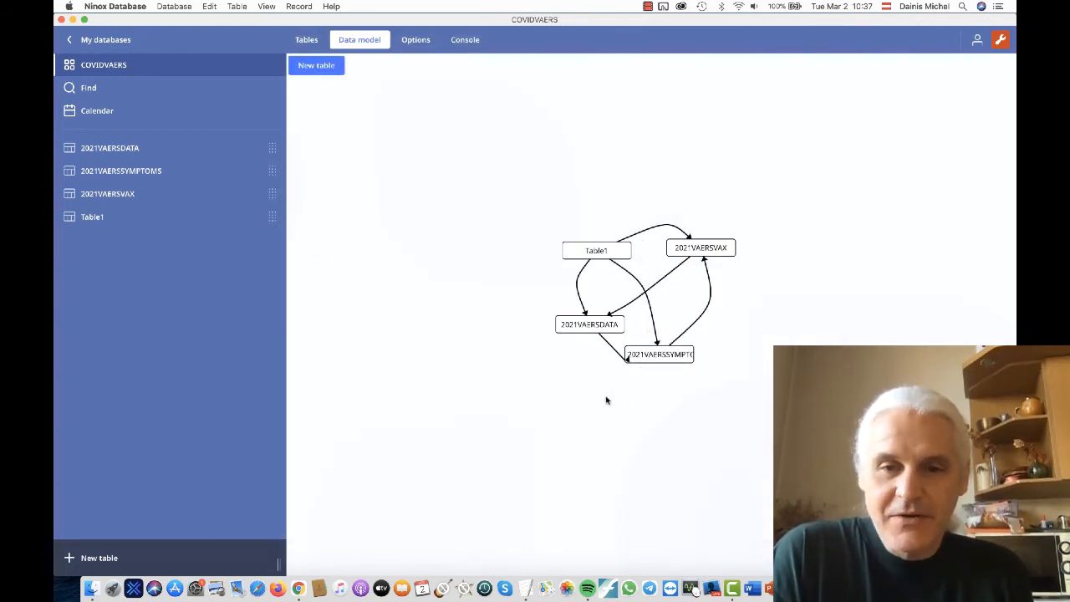
{"action": "double_click", "coordinate": [593, 326]}
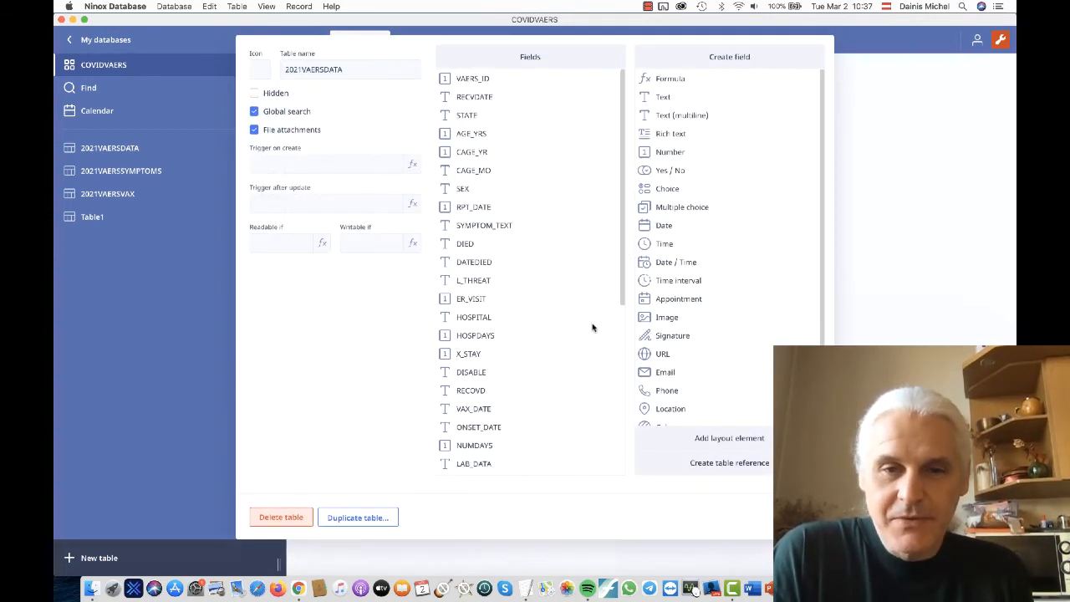
{"action": "left_click", "coordinate": [482, 83]}
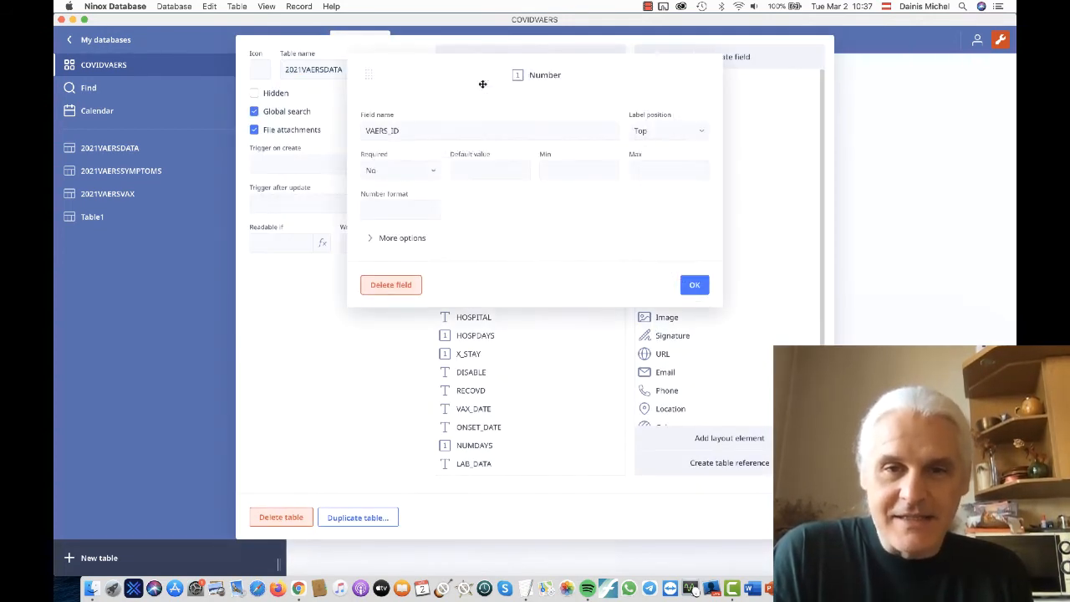
{"action": "left_click", "coordinate": [419, 241]}
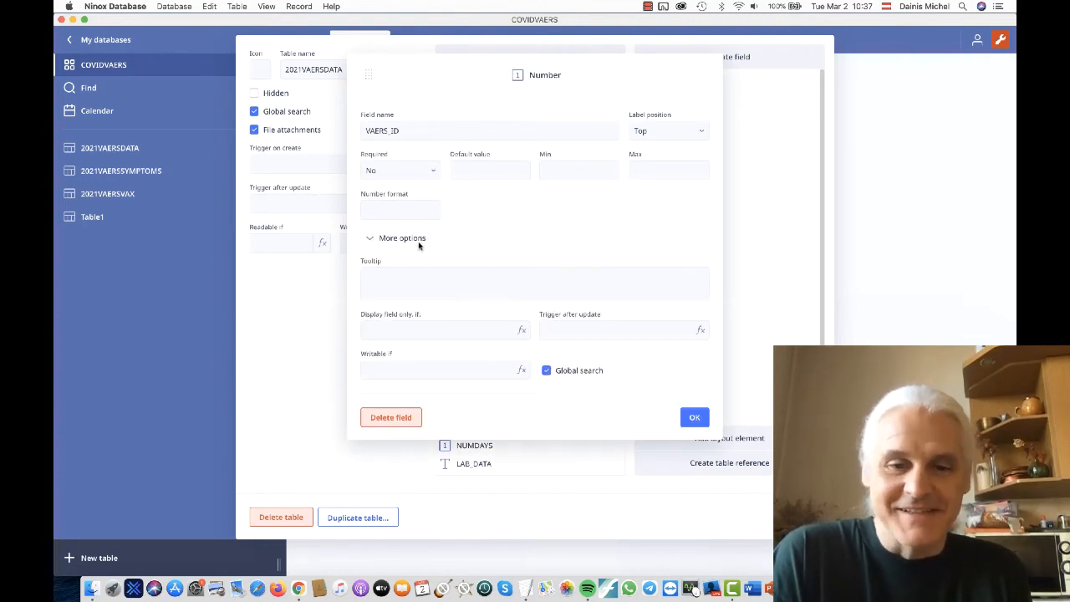
{"action": "left_click", "coordinate": [694, 417]}
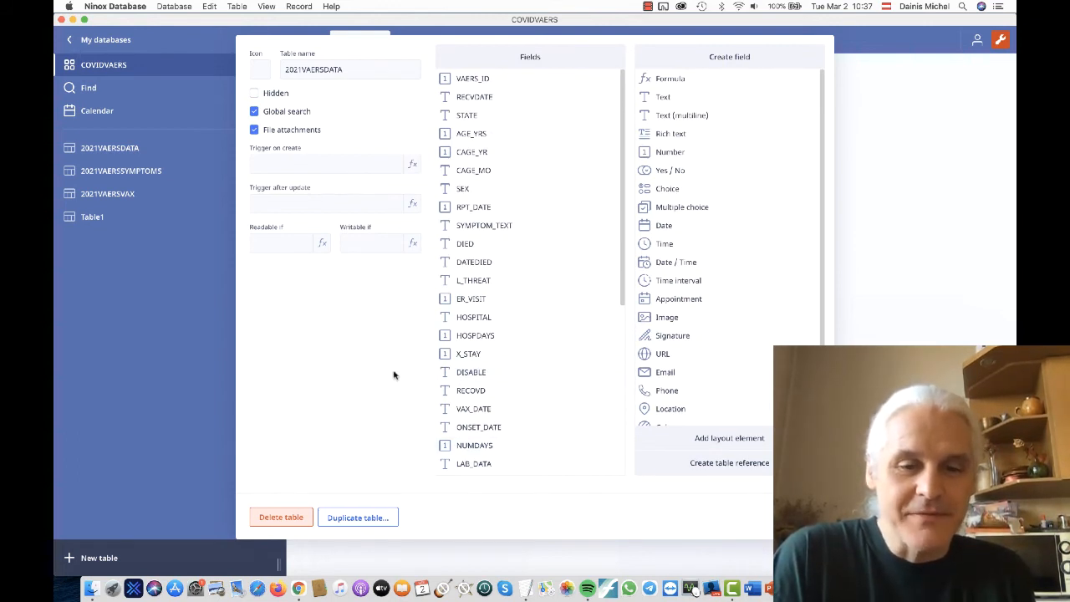
{"action": "left_click", "coordinate": [802, 517]}
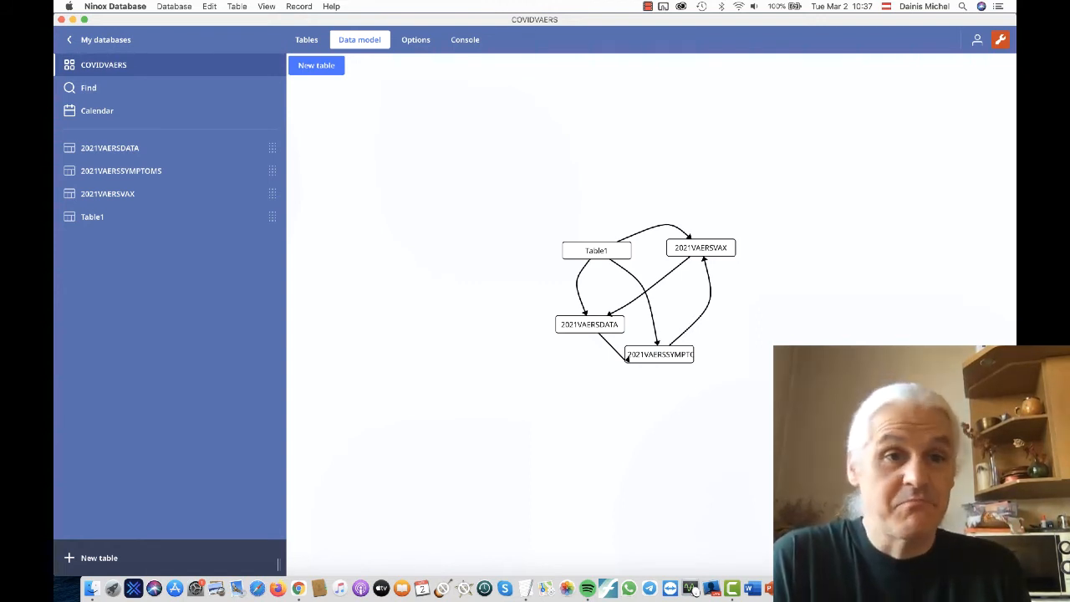
- Check the application commands and review the 2021VAERSDATA table's field list from the data model
{"action": "left_click", "coordinate": [107, 5]}
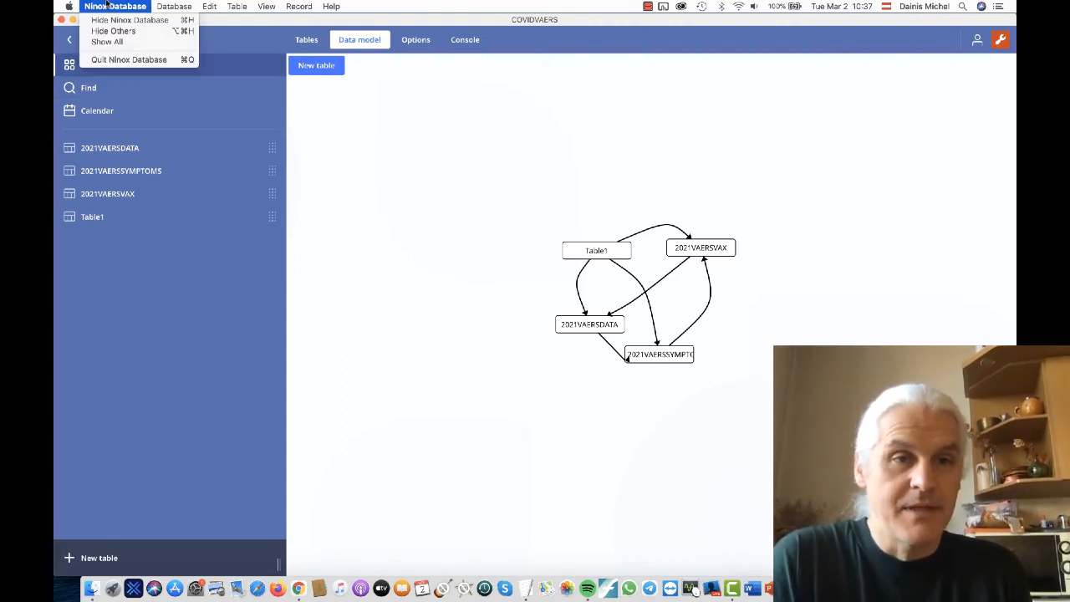
{"action": "left_click", "coordinate": [401, 395]}
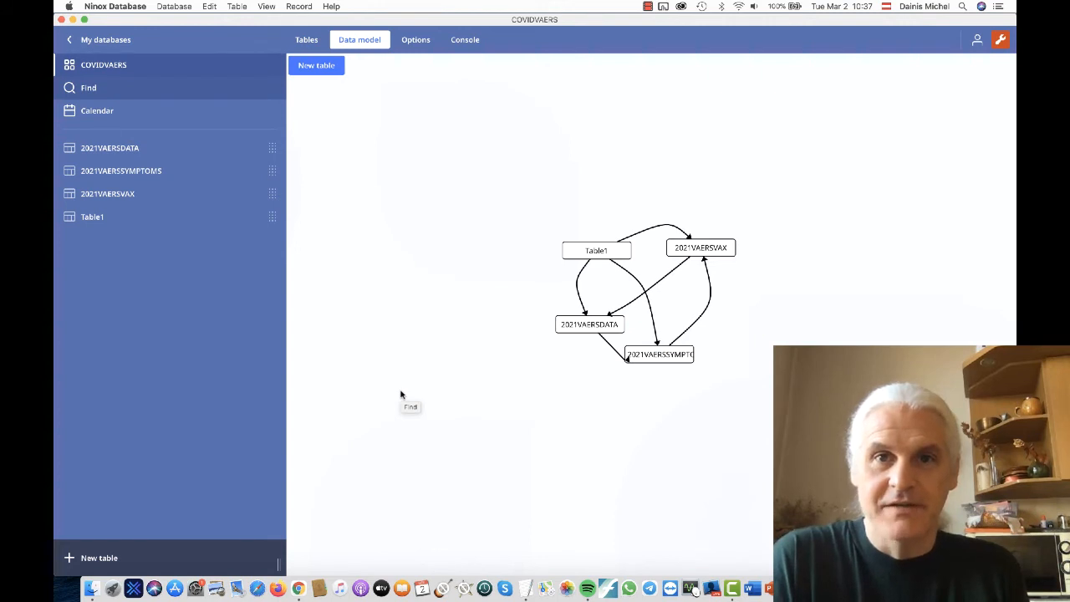
{"action": "double_click", "coordinate": [594, 327]}
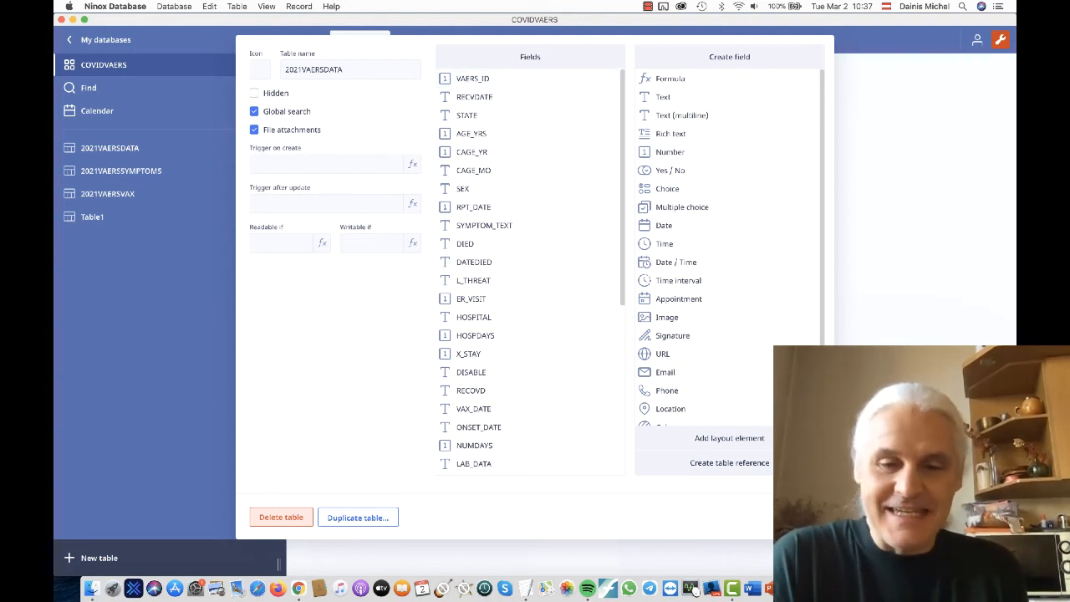
{"action": "key", "text": "Escape"}
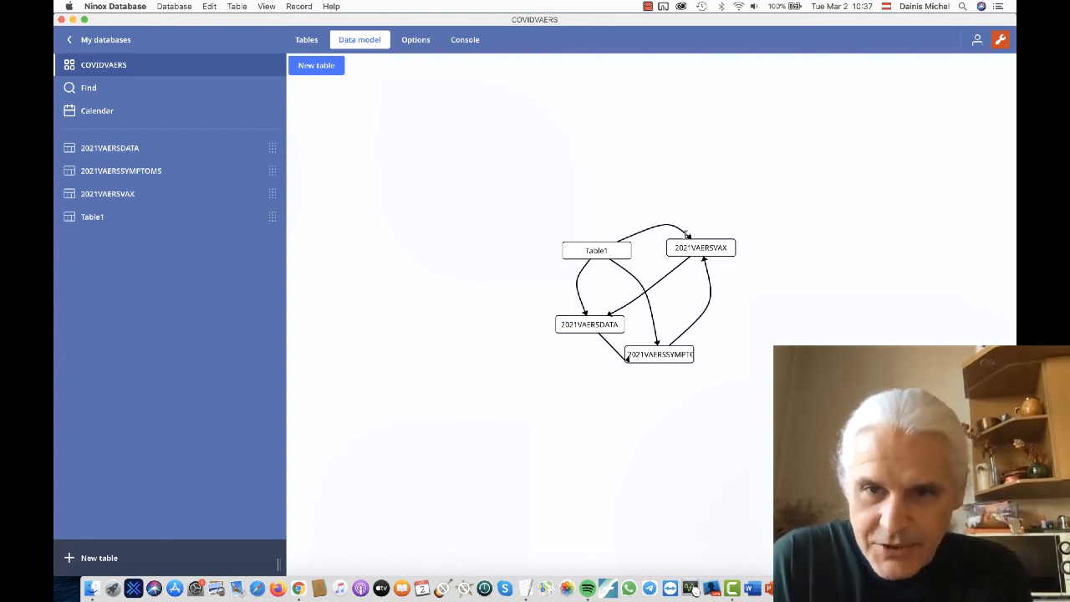
- Inspect the settings and additional options of Table1's reference to 2021VAERSDATA
{"action": "double_click", "coordinate": [601, 255]}
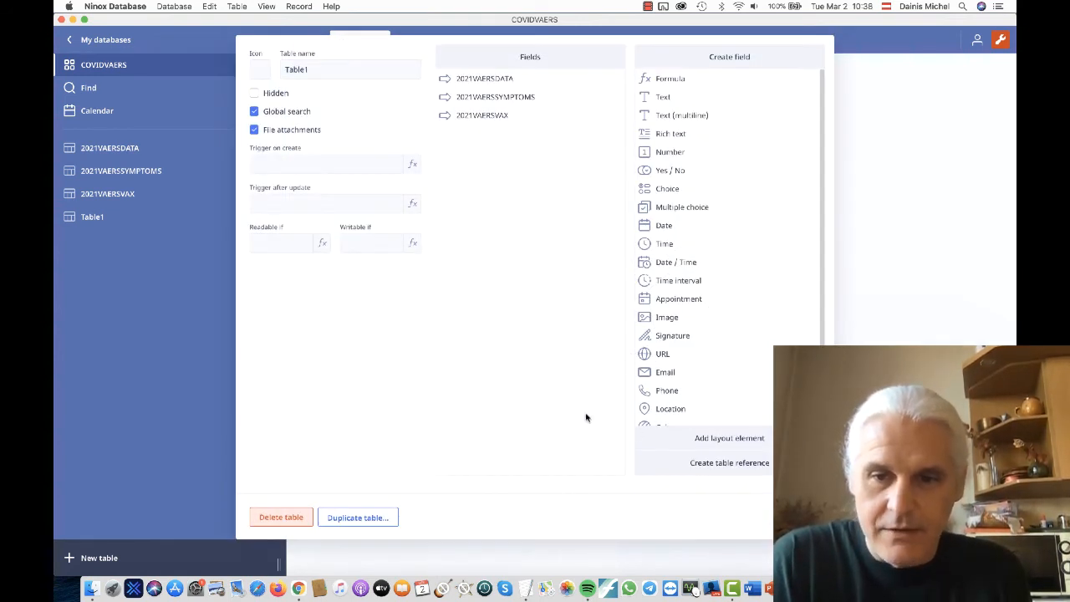
{"action": "scroll", "coordinate": [698, 349], "scroll_direction": "down", "scroll_amount": 2}
{"action": "scroll", "coordinate": [697, 349], "scroll_direction": "up", "scroll_amount": 2}
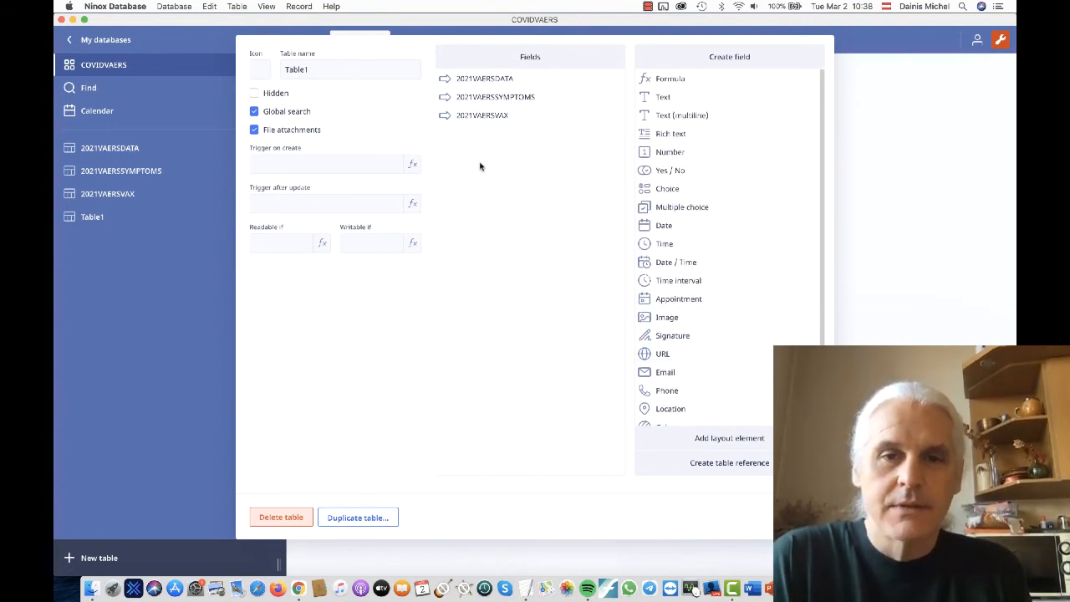
{"action": "left_click", "coordinate": [497, 80]}
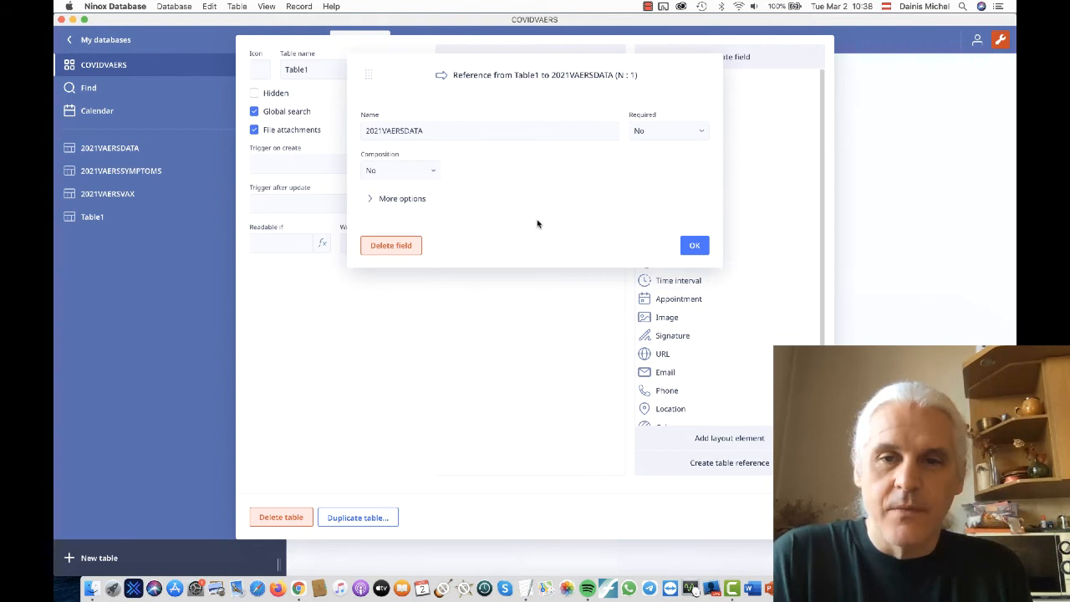
{"action": "left_click", "coordinate": [412, 200]}
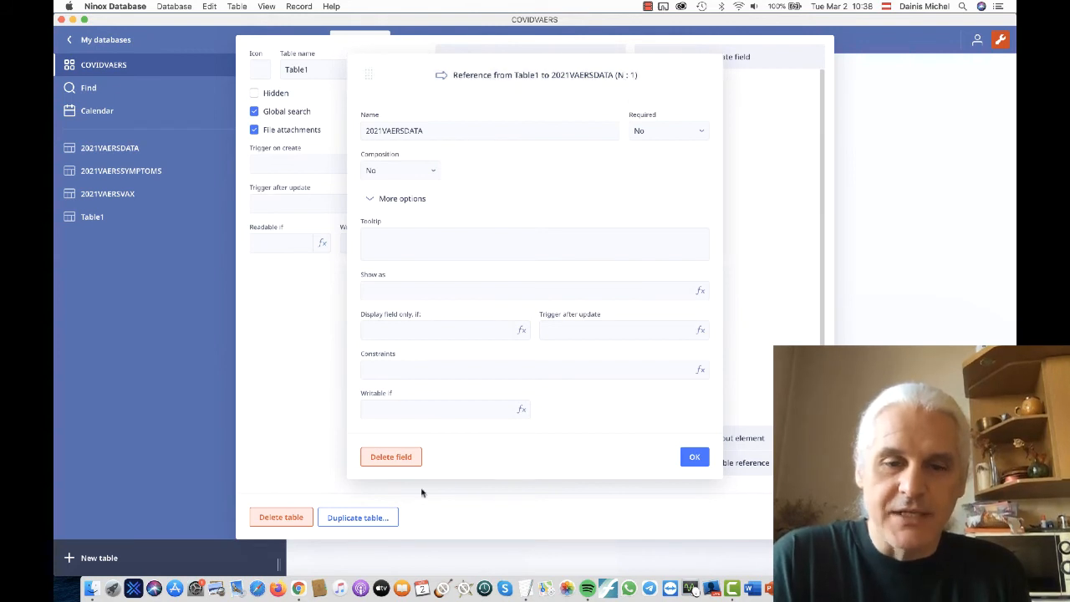
- Inspect Table1's references to 2021VAERSSYMPTOMS and 2021VAERSVAX, including the additional options of the 2021VAERSVAX reference
{"action": "left_click", "coordinate": [698, 460]}
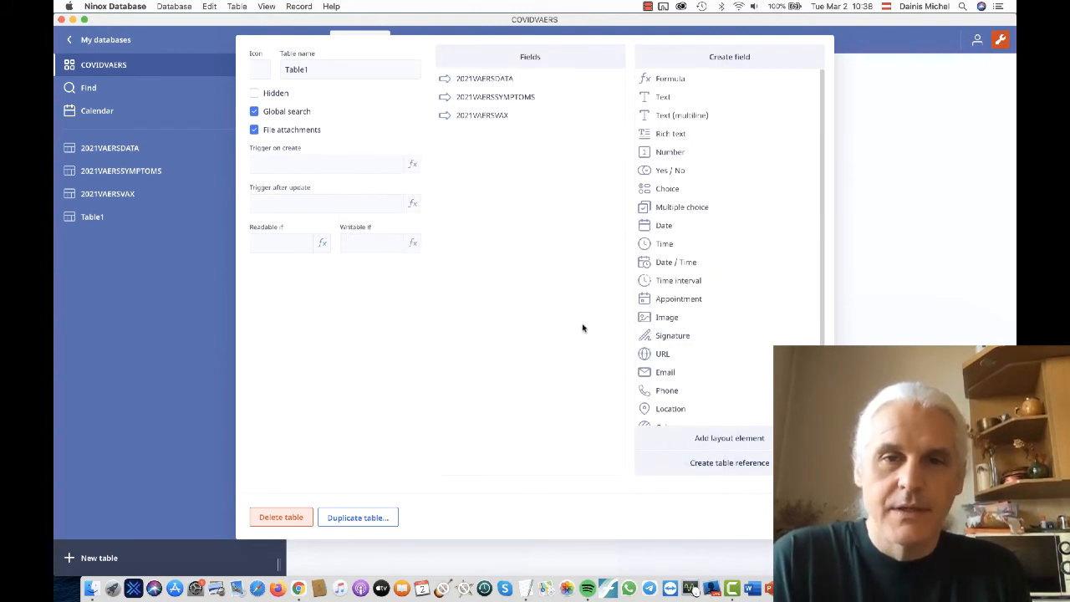
{"action": "left_click", "coordinate": [519, 99]}
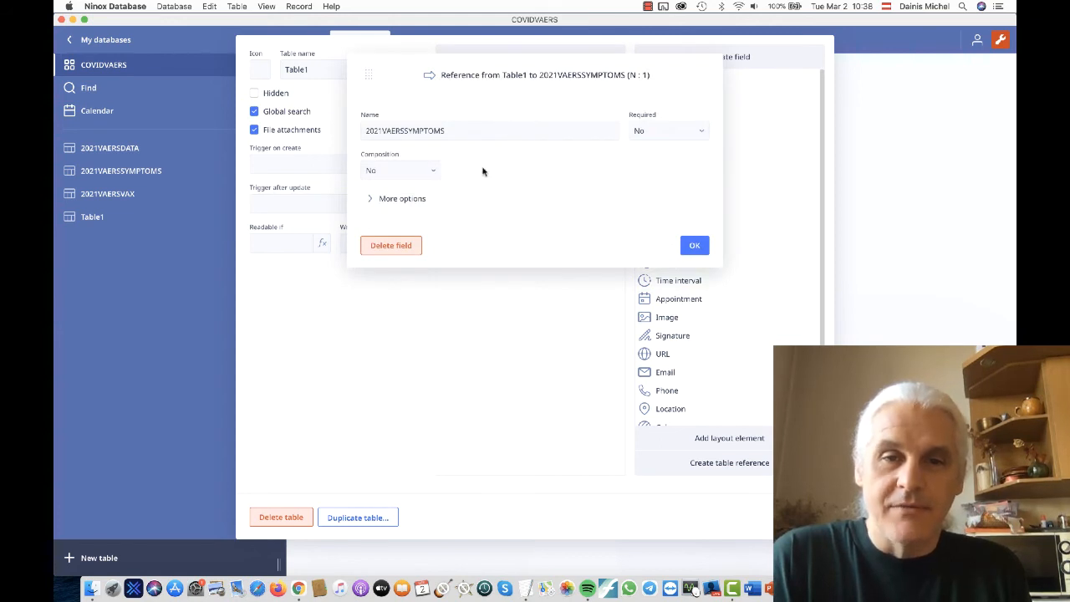
{"action": "left_click", "coordinate": [692, 247]}
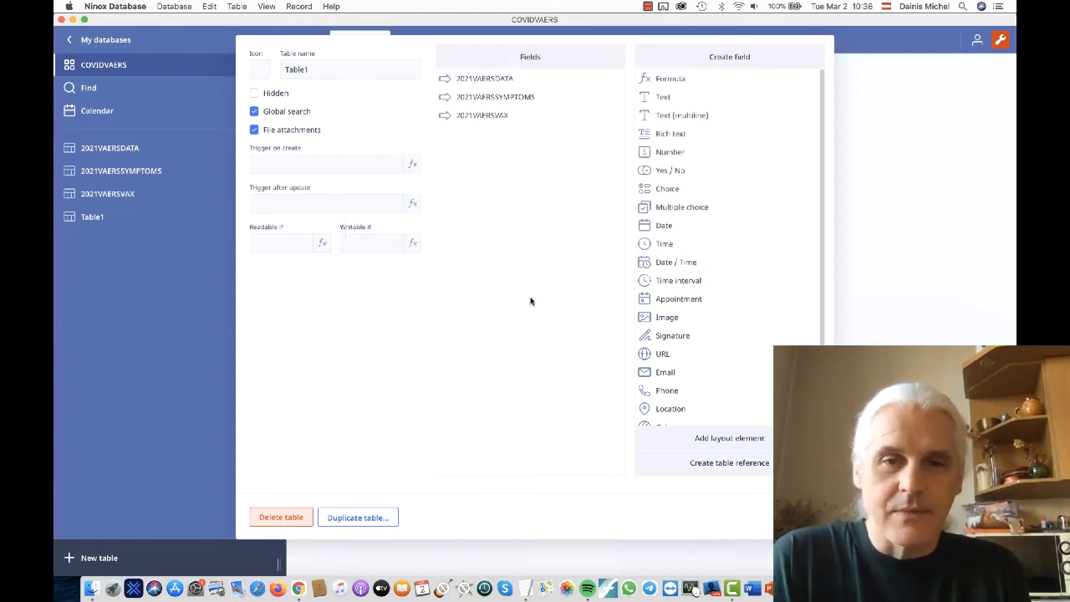
{"action": "left_click", "coordinate": [491, 115]}
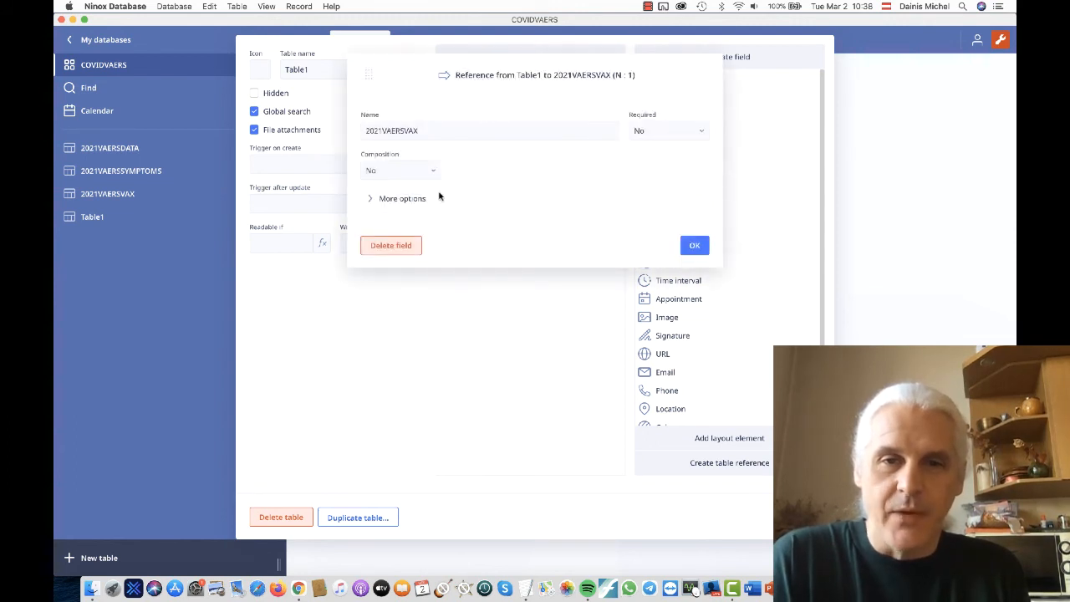
{"action": "left_click", "coordinate": [407, 200]}
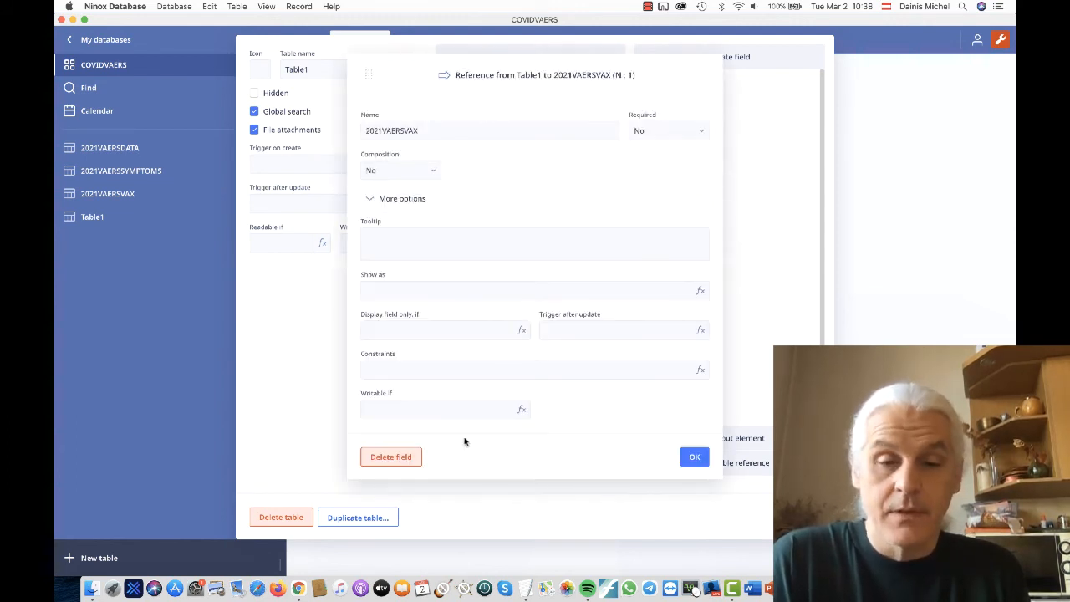
{"action": "left_click", "coordinate": [694, 456]}
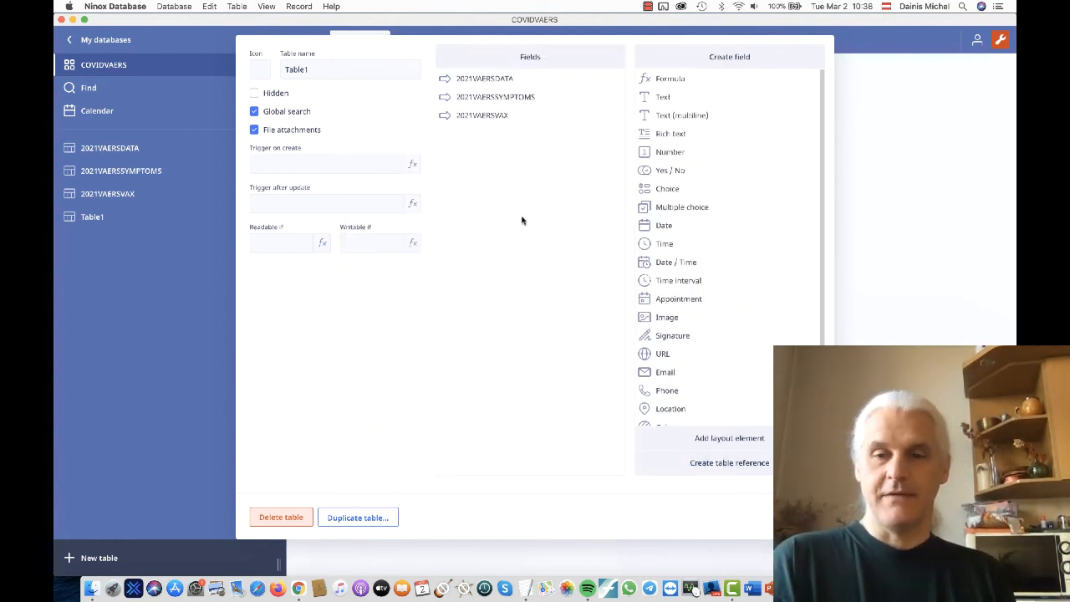
- Look over the field types available for Table1 and close its definition
{"action": "scroll", "coordinate": [702, 225], "scroll_direction": "down", "scroll_amount": 2}
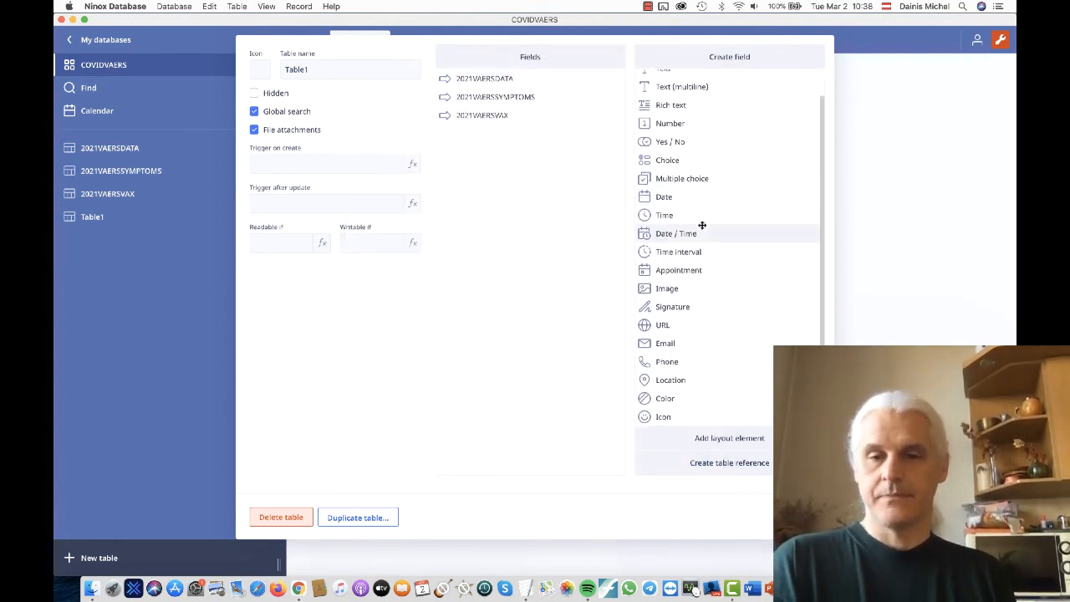
{"action": "scroll", "coordinate": [702, 225], "scroll_direction": "up", "scroll_amount": 2}
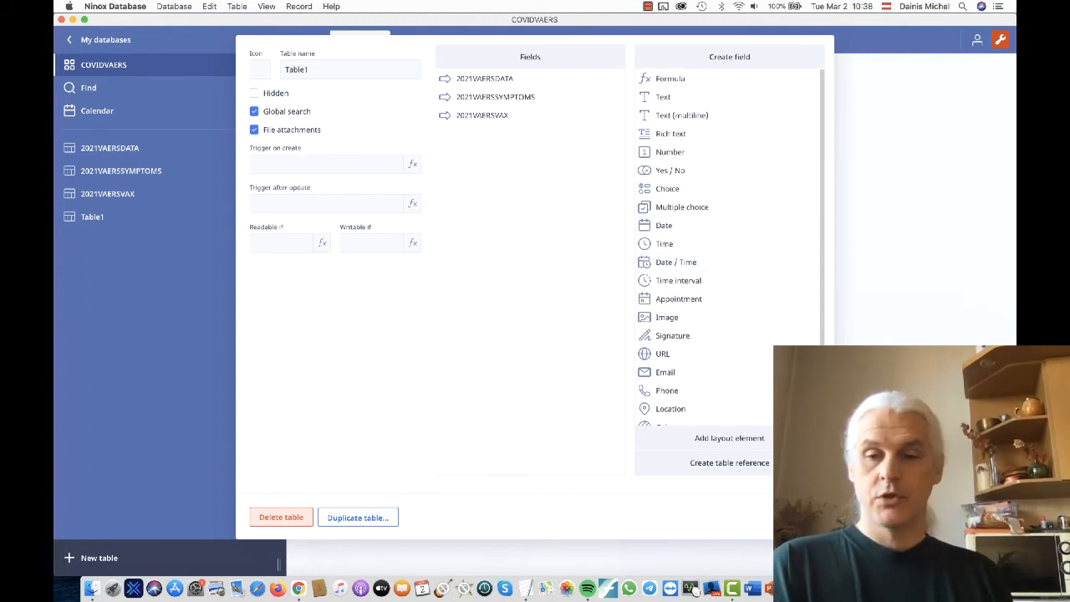
{"action": "left_click", "coordinate": [801, 517]}
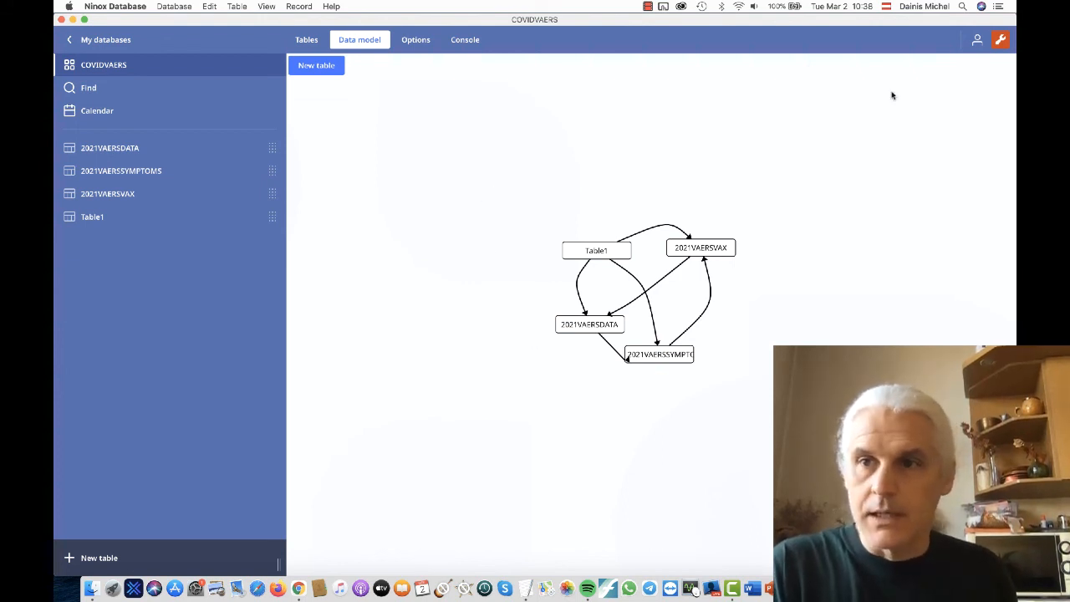
- Turn edit mode off and on again, then review the 2021VAERSDATA definition and its VAERS_ID number field from the data model
{"action": "left_click", "coordinate": [1000, 39]}
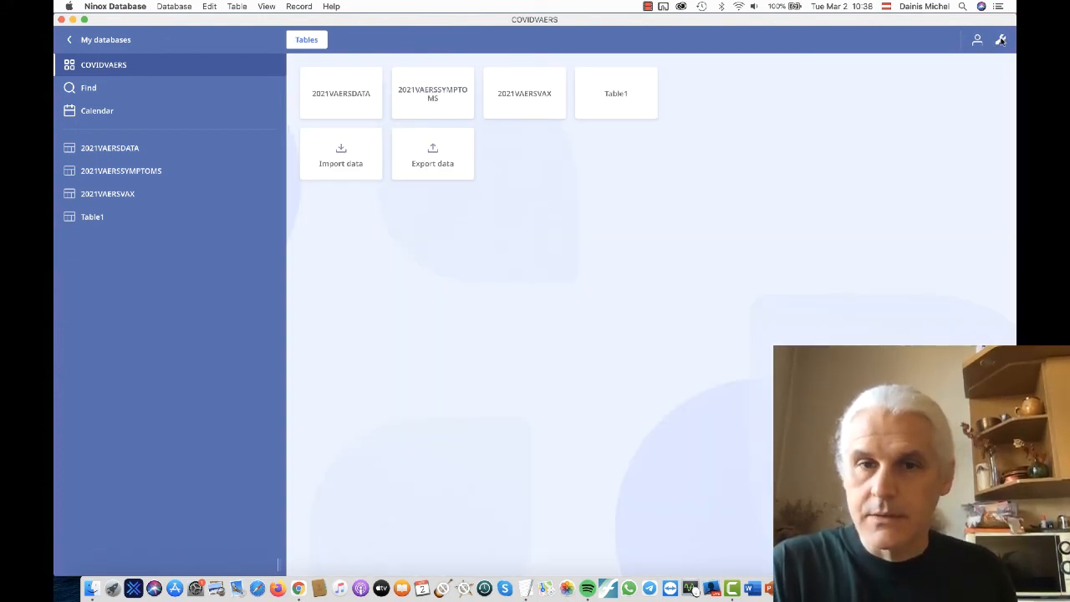
{"action": "left_click", "coordinate": [1000, 40]}
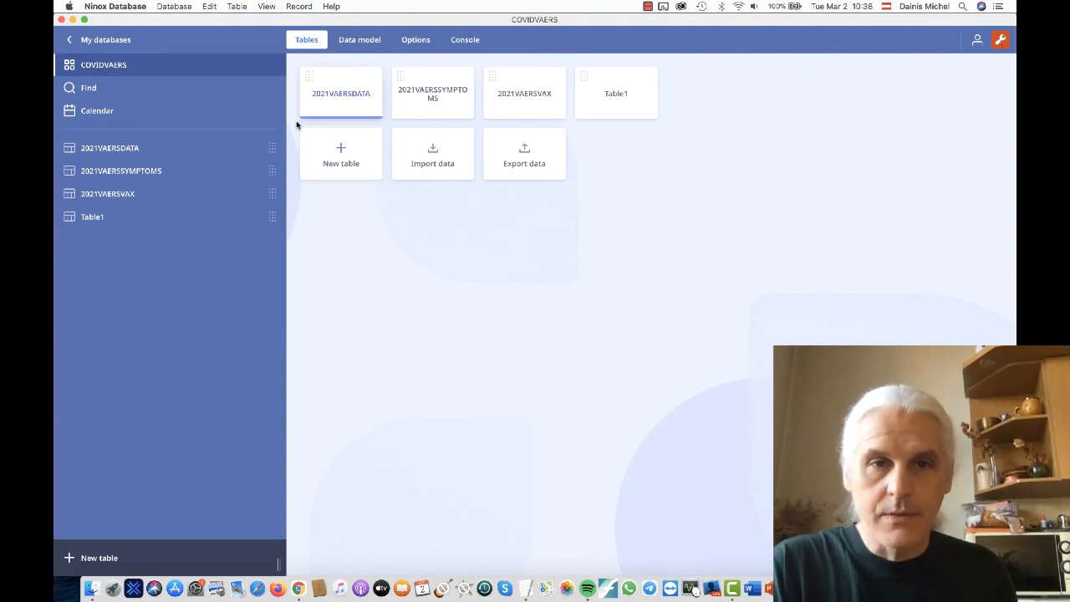
{"action": "left_click", "coordinate": [358, 41]}
{"action": "left_click", "coordinate": [580, 322]}
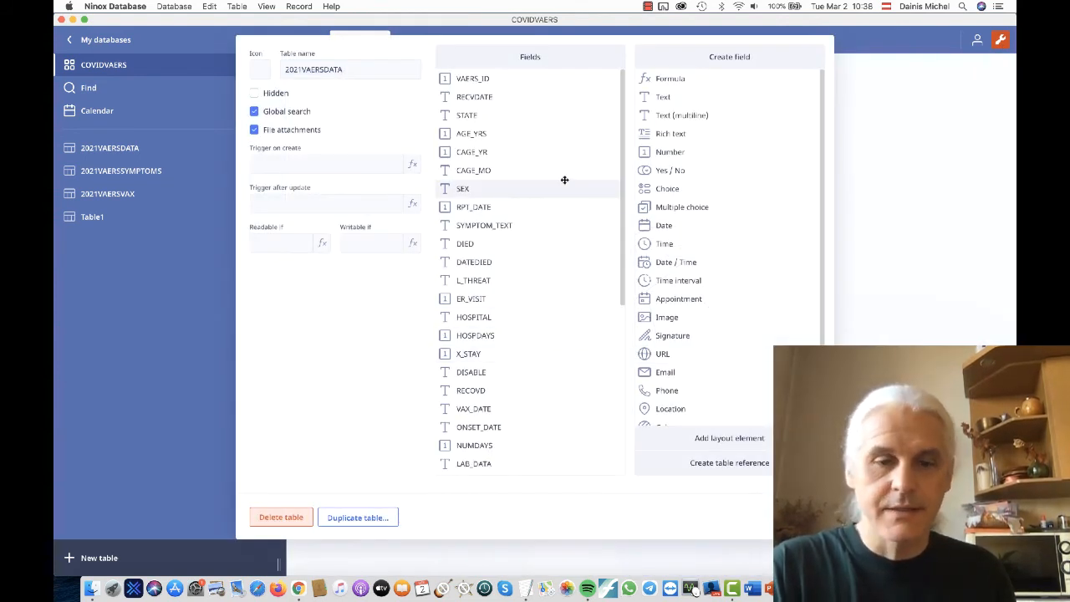
{"action": "left_click", "coordinate": [500, 81]}
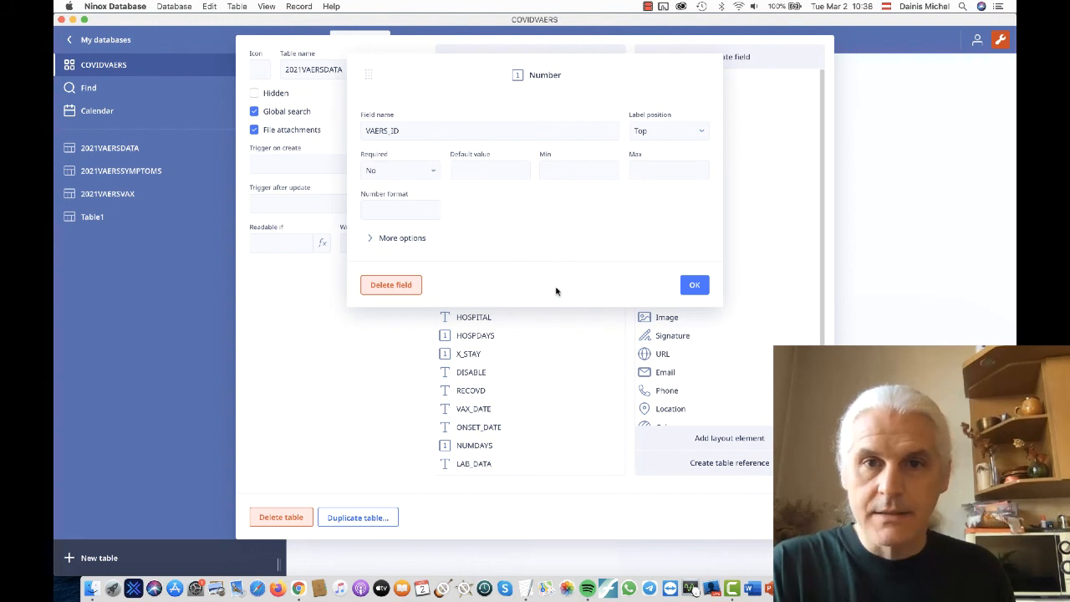
{"action": "left_click", "coordinate": [692, 285]}
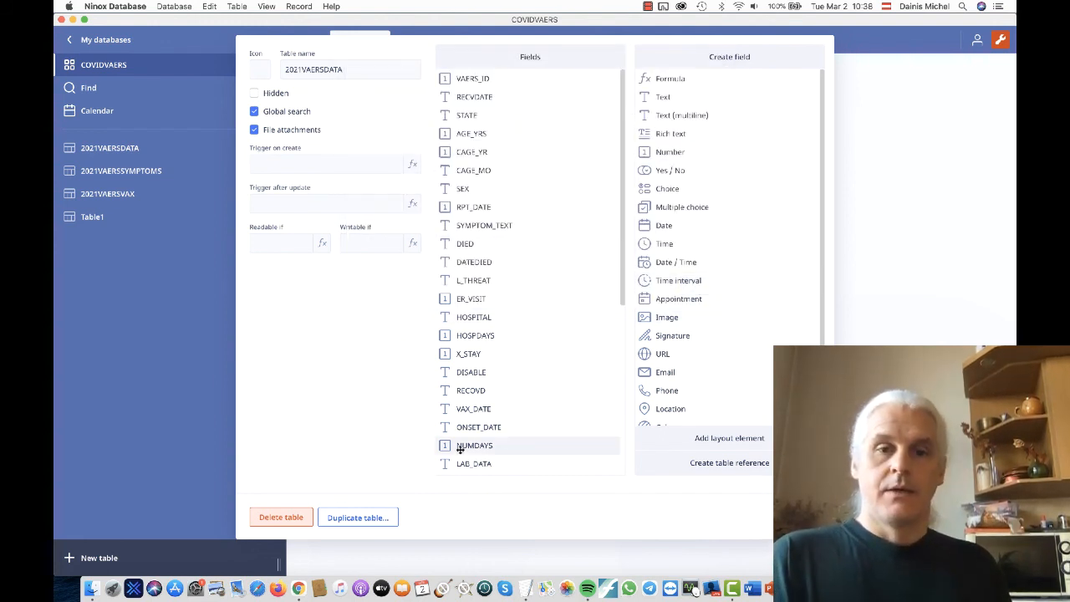
{"action": "double_click", "coordinate": [371, 64]}
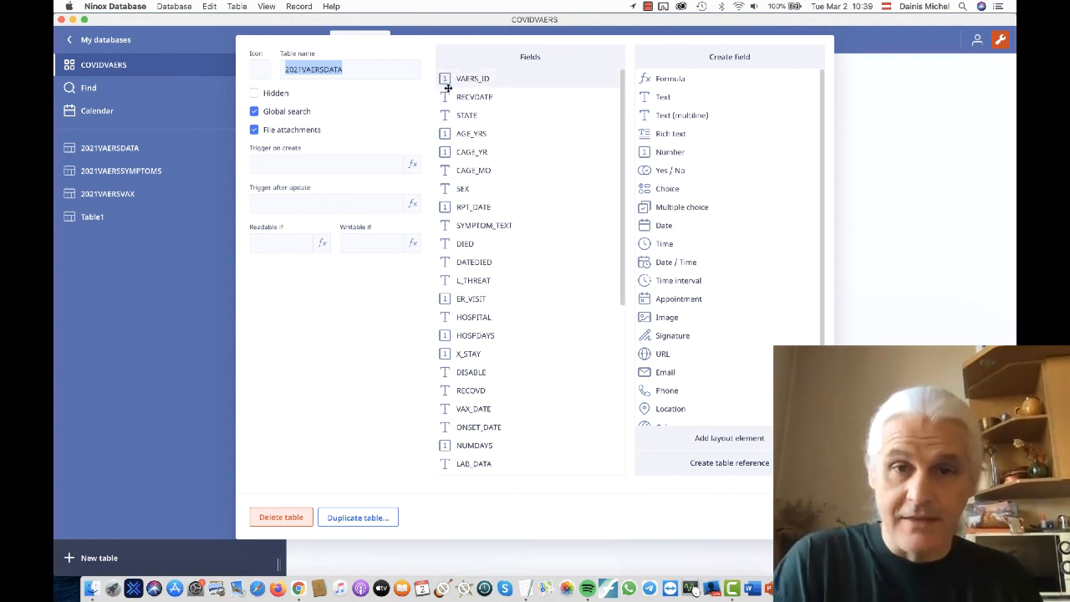
{"action": "left_click", "coordinate": [798, 517]}
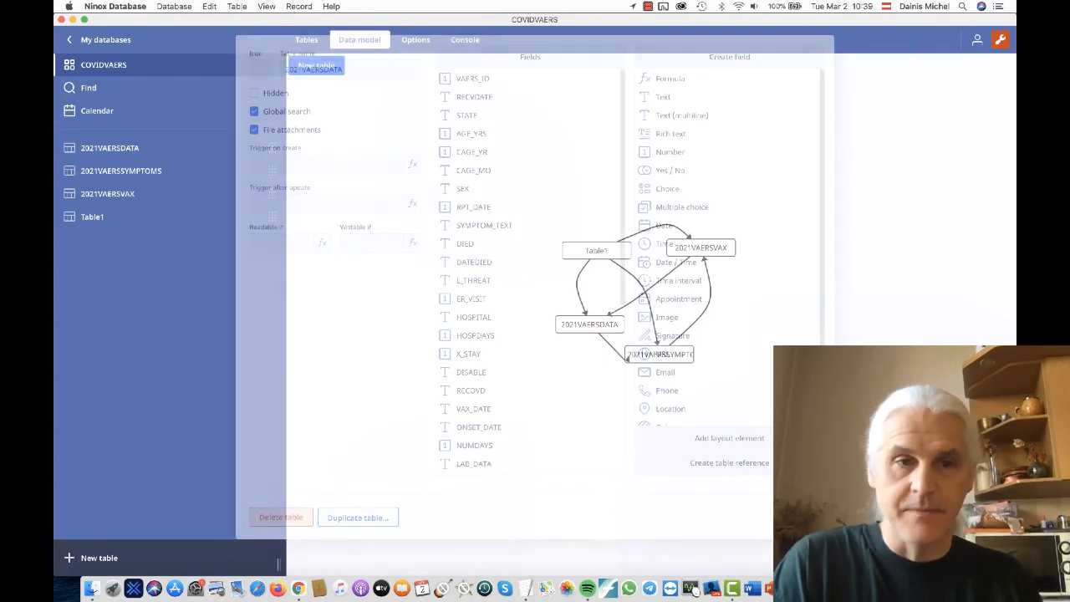
- View the records of the 2021VAERSDATA, 2021VAERSSYMPTOMS and 2021VAERSVAX tables and return to 2021VAERSDATA
{"action": "left_click", "coordinate": [166, 147]}
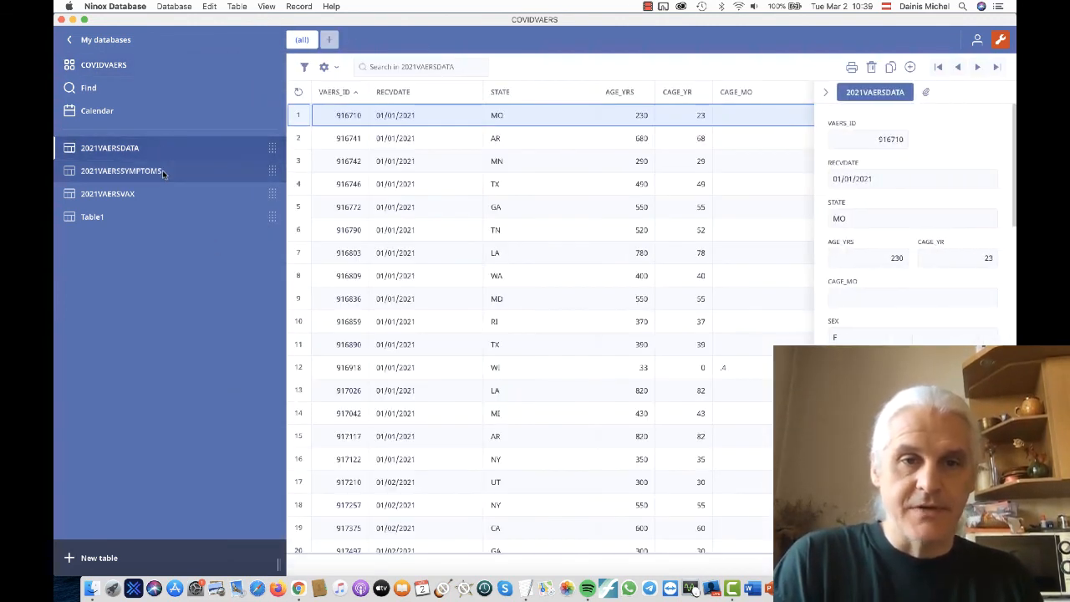
{"action": "left_click", "coordinate": [162, 170]}
{"action": "left_click", "coordinate": [152, 190]}
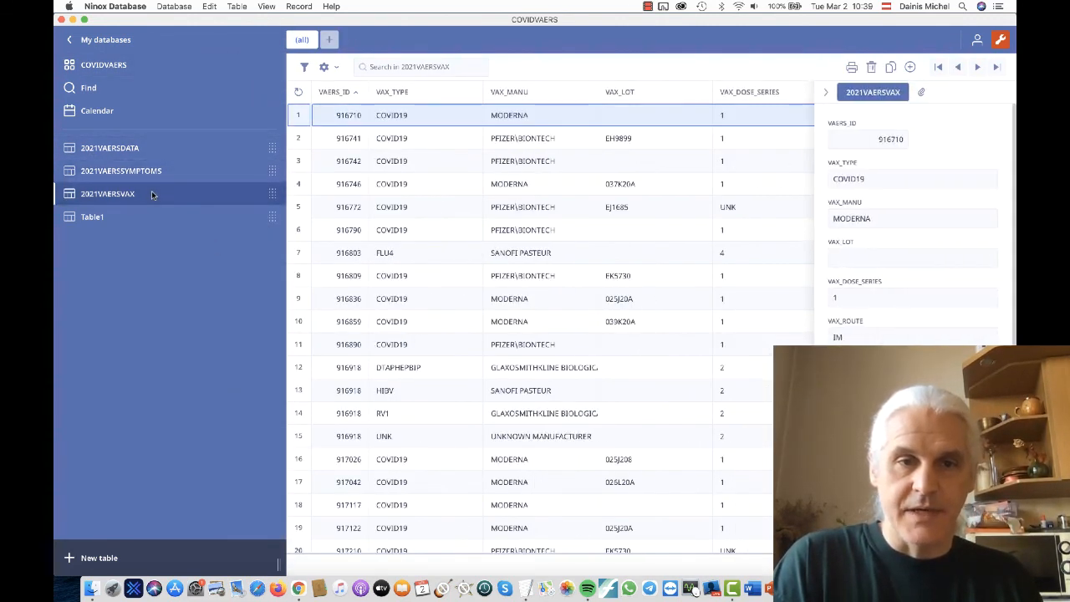
{"action": "left_click", "coordinate": [147, 149]}
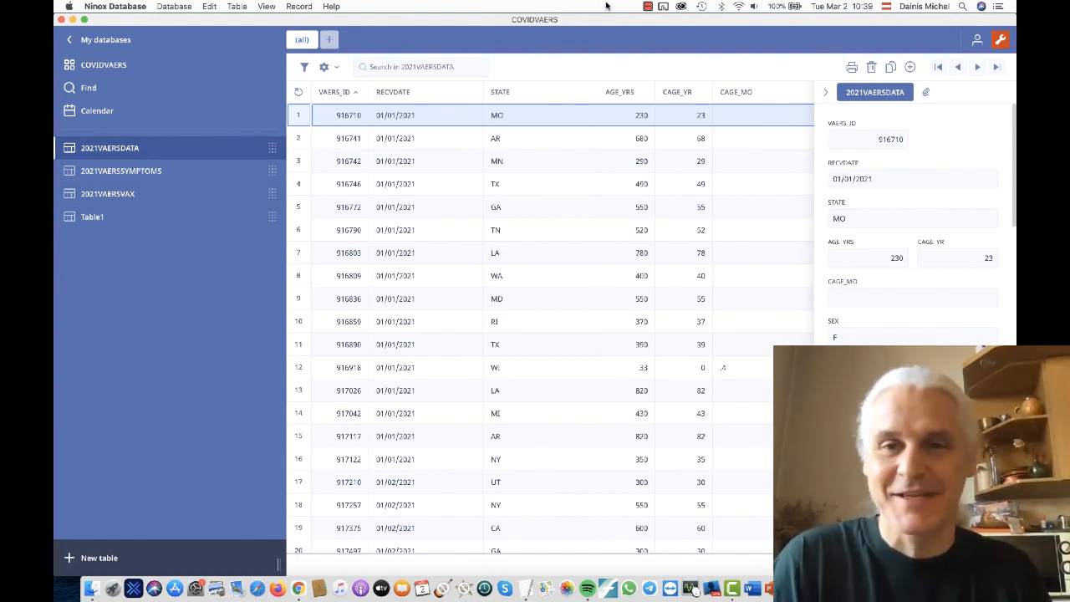
{"action": "left_click", "coordinate": [647, 7]}
{"action": "left_click", "coordinate": [681, 19]}
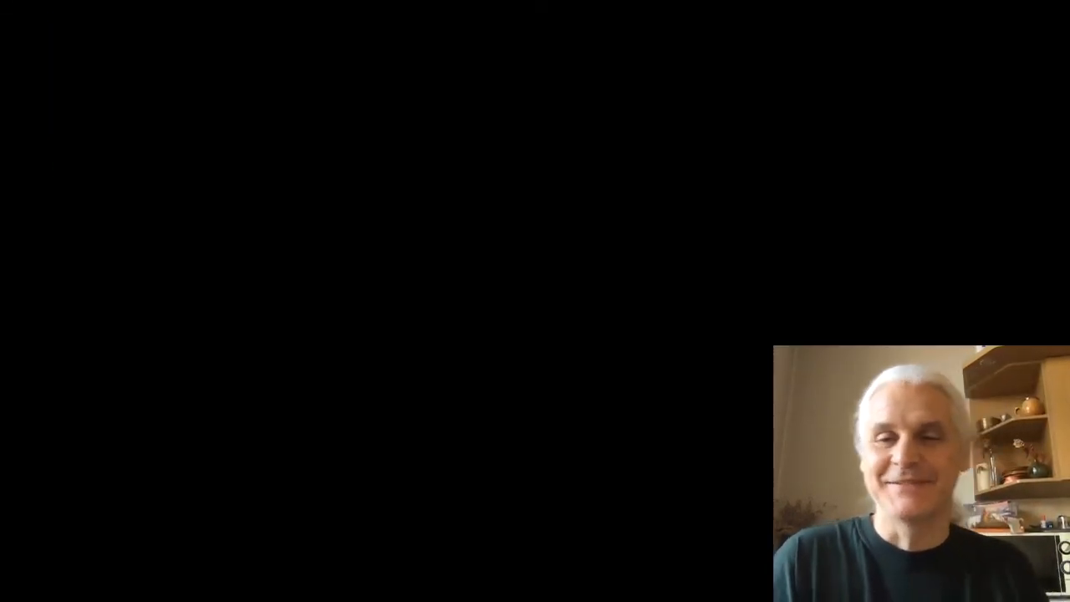